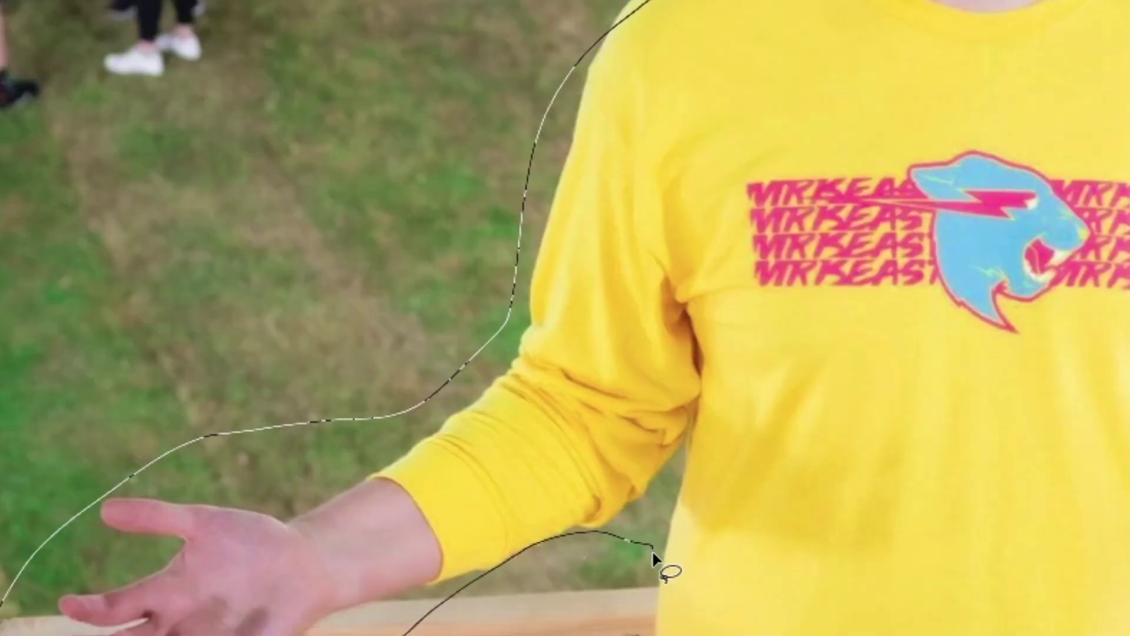
# Draw a loose freehand Lasso outline around the man's arms and body.
pyautogui.moveTo(652, 550); pyautogui.dragTo(1127, 630)
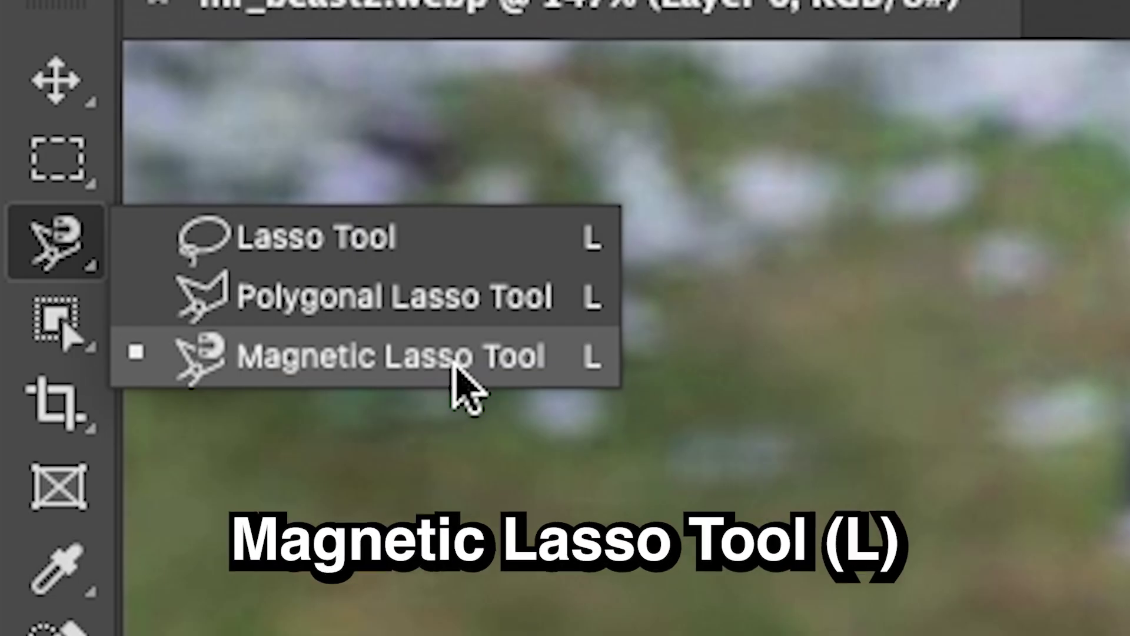
# Trace the yellow shirt's edge with the Magnetic Lasso from the collar down the sleeve, removing stray anchor points, and close the selection.
pyautogui.click(455, 366)
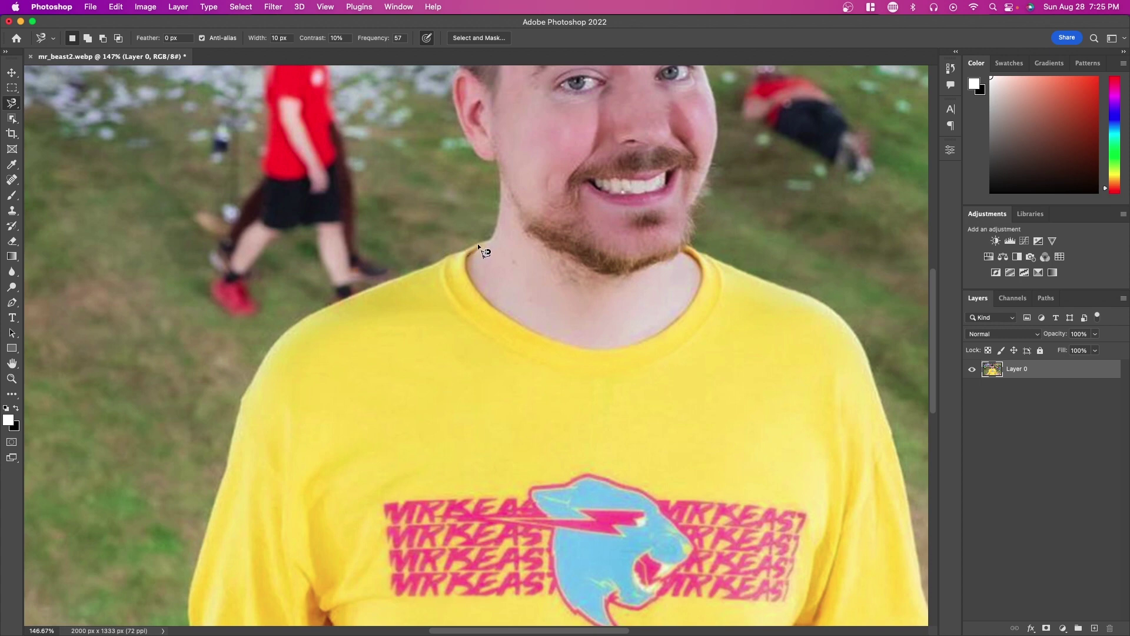
pyautogui.click(481, 240)
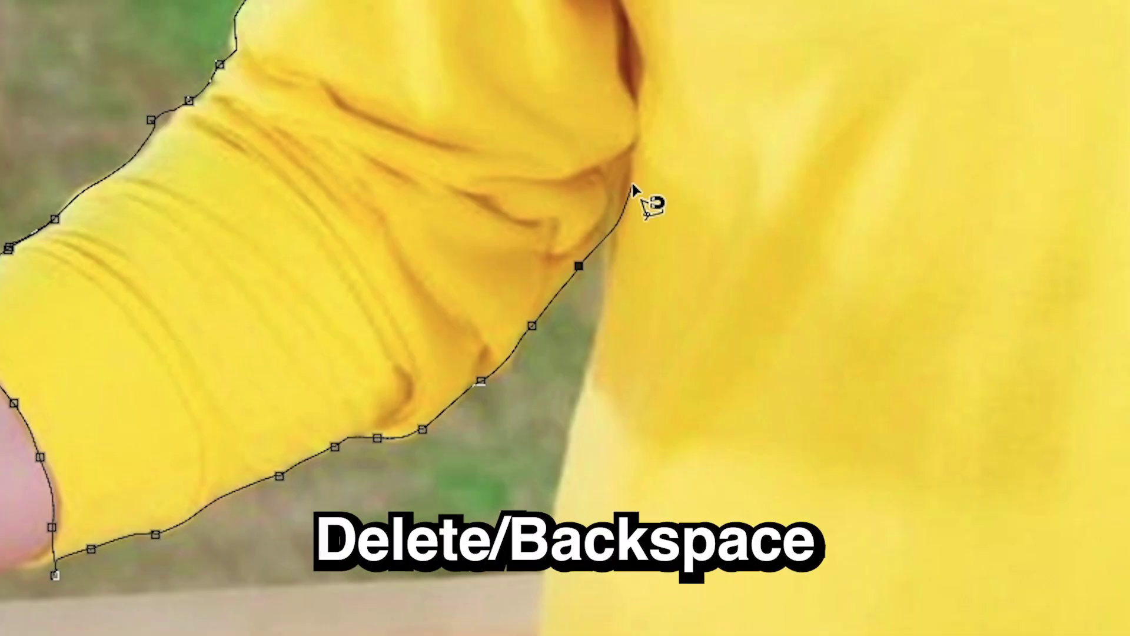
pyautogui.press('BackSpace')
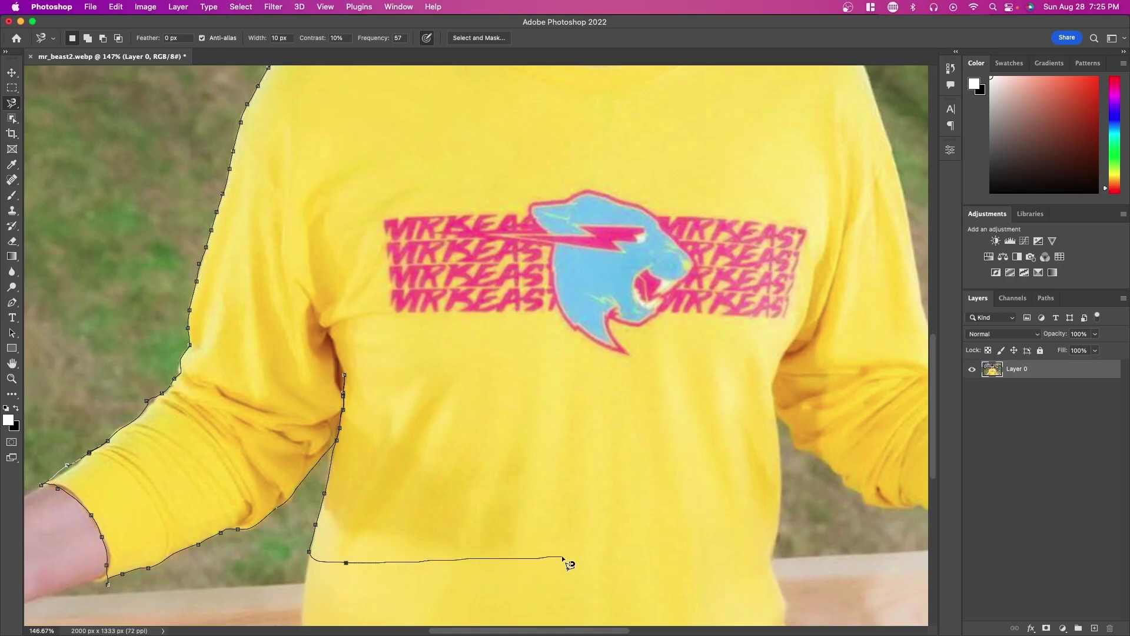
pyautogui.press('Return')
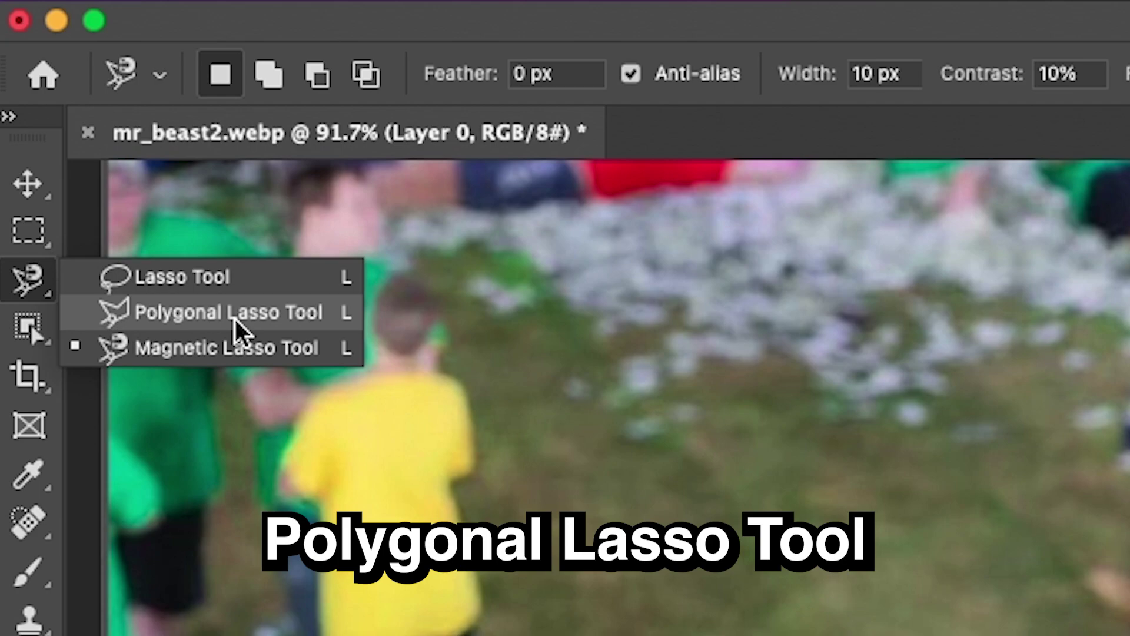
# Outline the wooden ledge along the photo's lower edge with the Polygonal Lasso and close it into a selection.
pyautogui.click(235, 313)
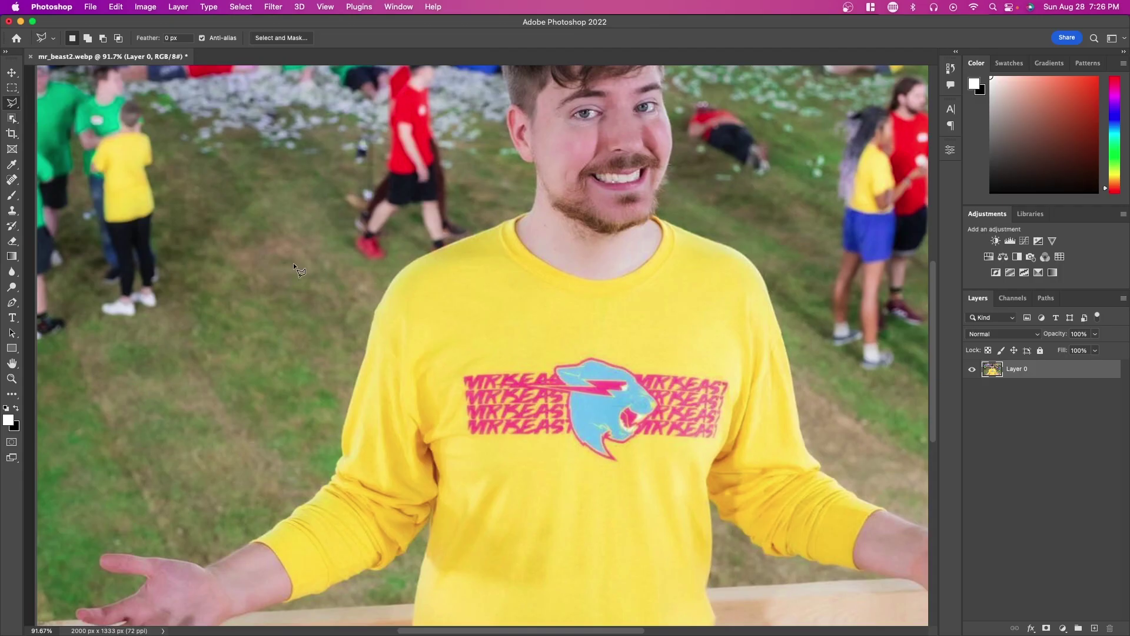
pyautogui.scroll(-5, 293, 262)
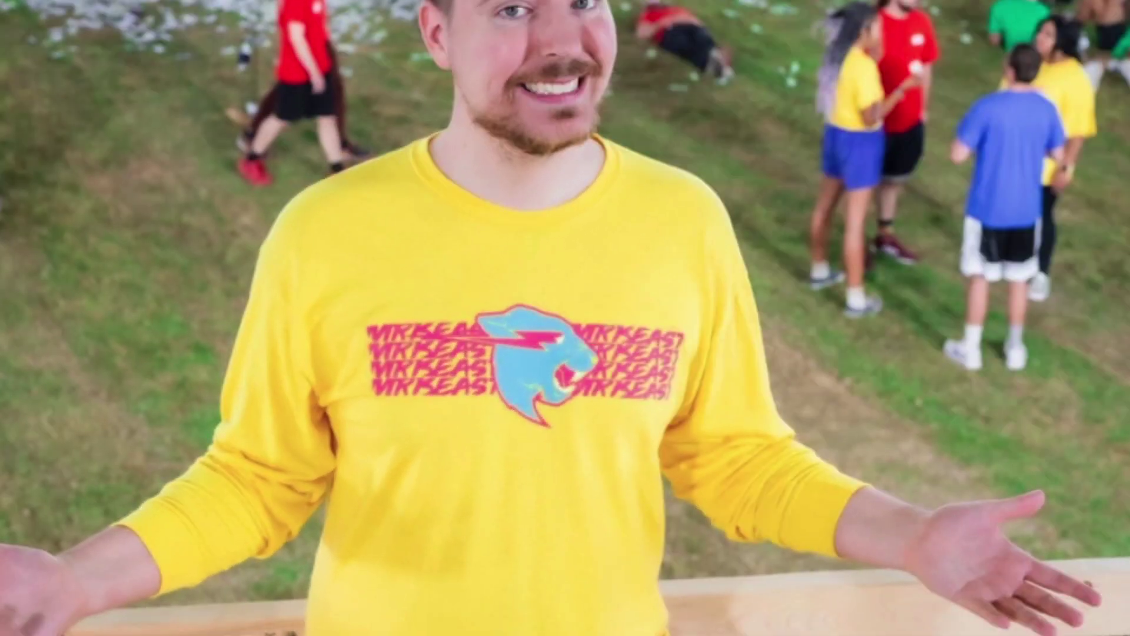
pyautogui.click(0, 615)
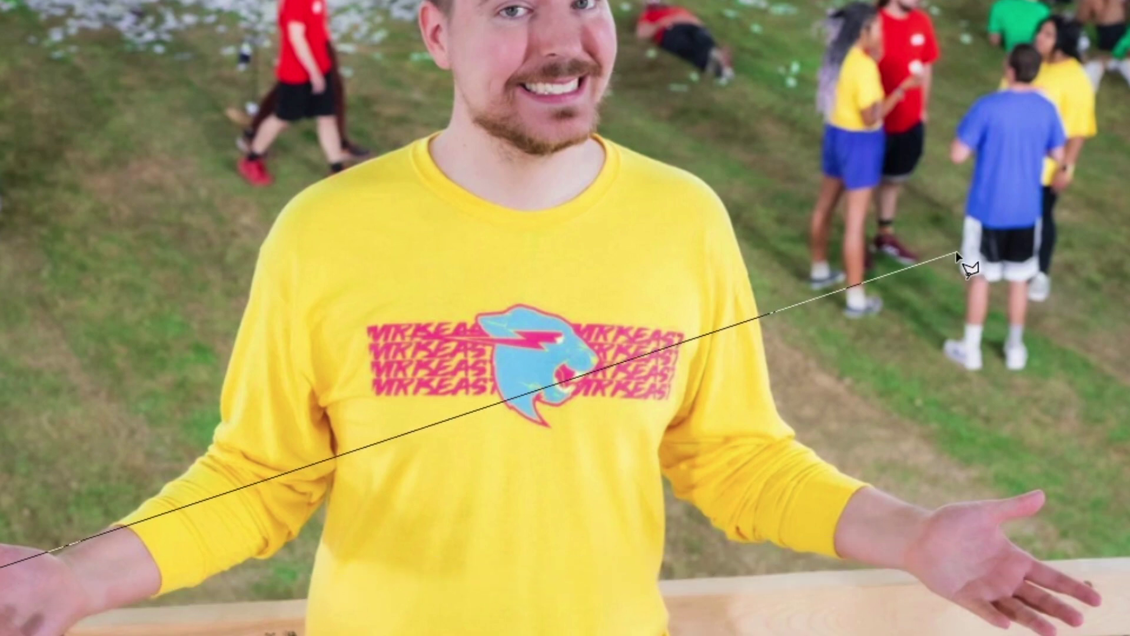
pyautogui.click(829, 481)
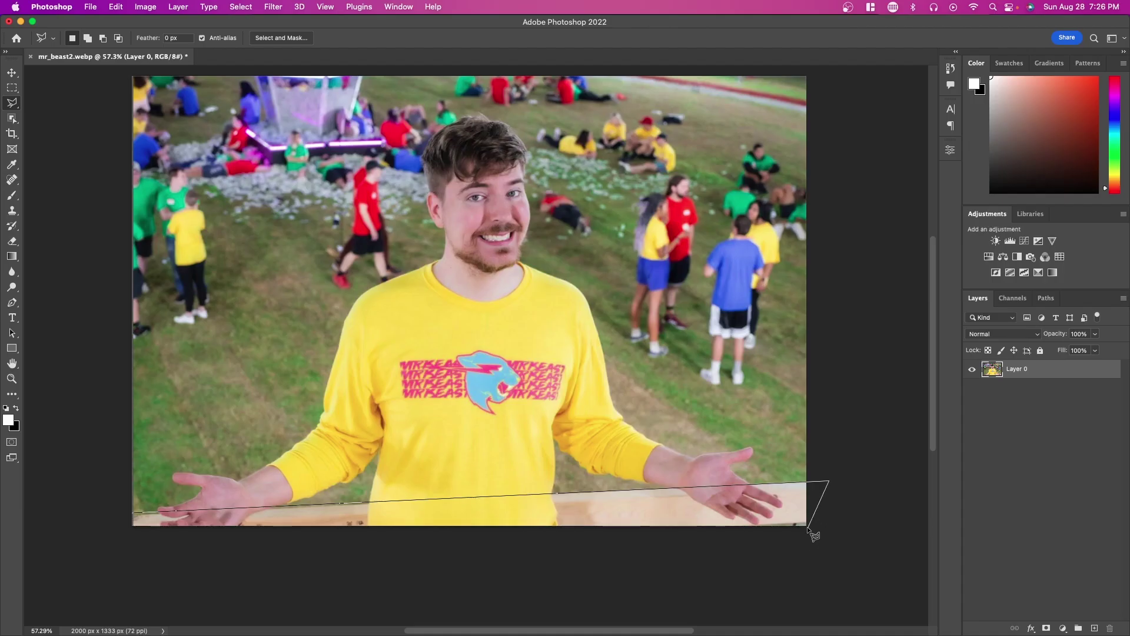
pyautogui.click(808, 529)
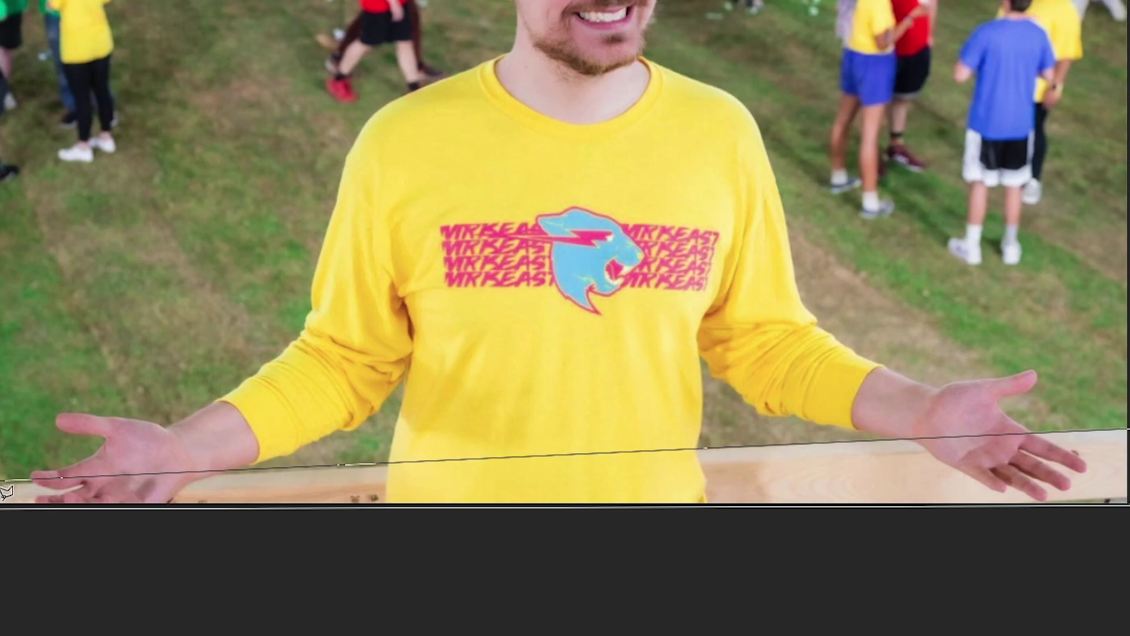
pyautogui.click(0, 478)
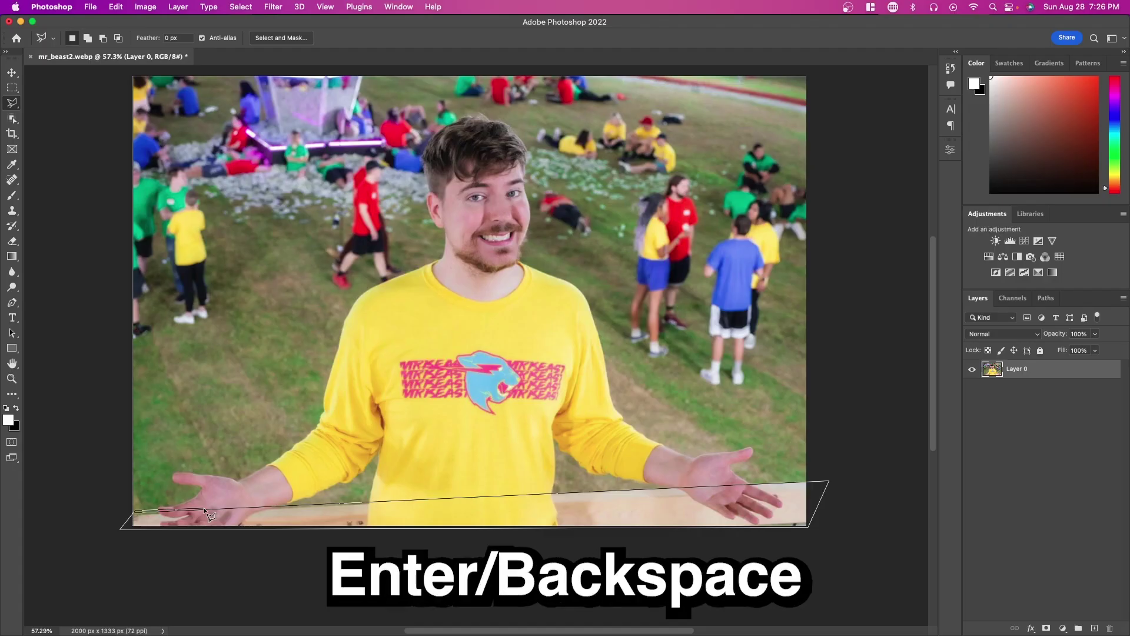
pyautogui.press('Return')
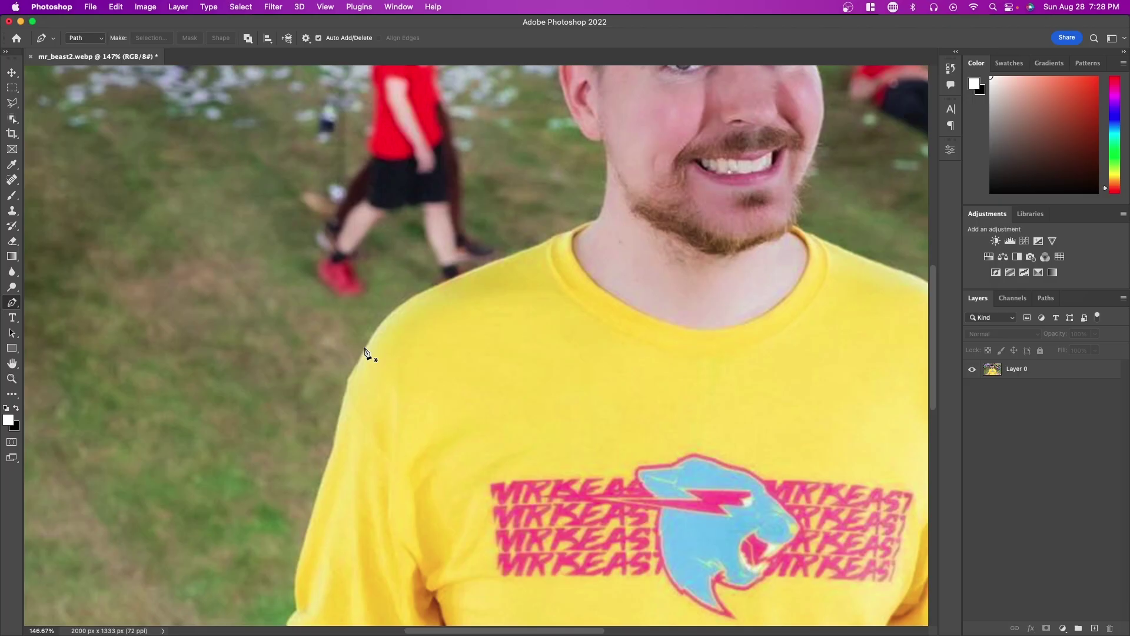
# Place straight Pen path segments along the shirt's shoulder edge towards the collar.
pyautogui.scroll(3, 404, 310)
pyautogui.click(385, 318)
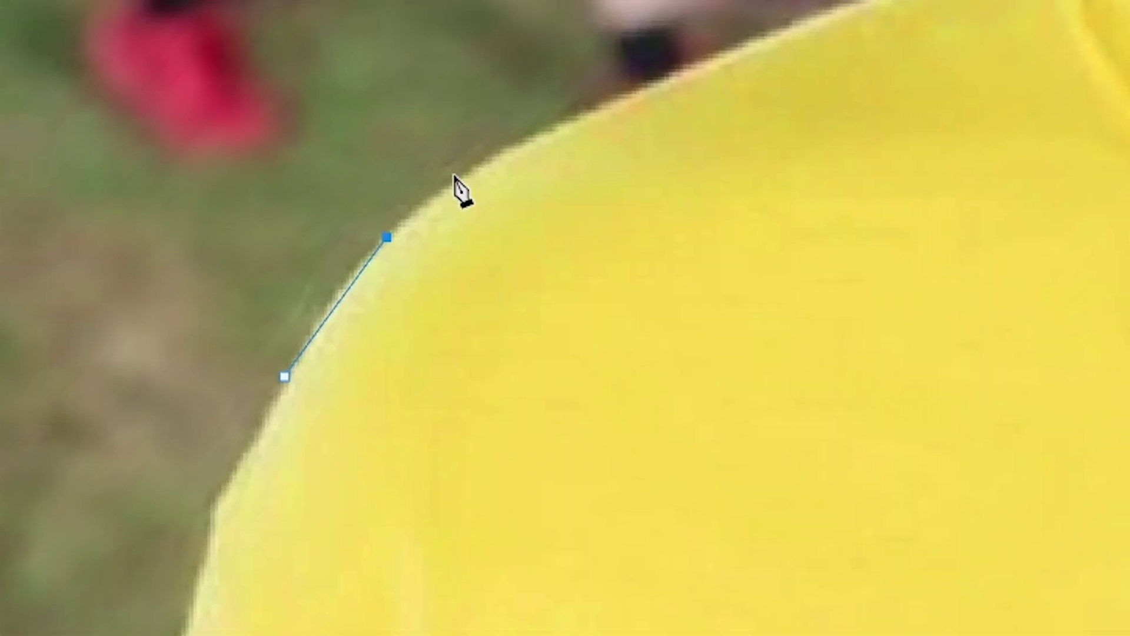
pyautogui.click(411, 294)
pyautogui.click(459, 272)
pyautogui.click(508, 247)
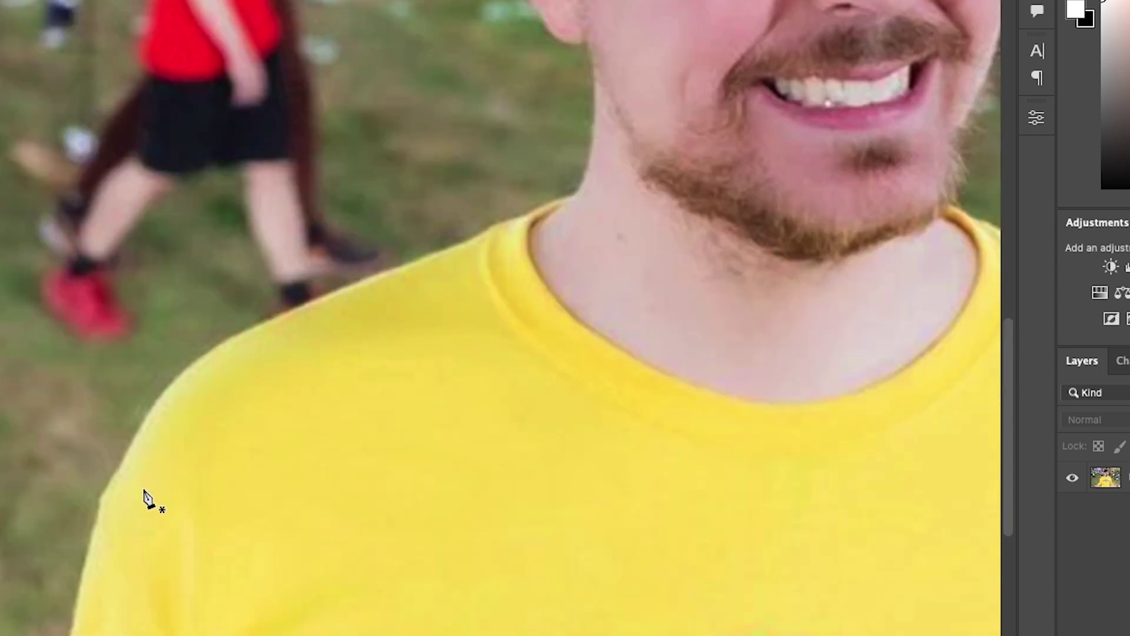
# Draw a curved Pen path from the upper sleeve over the shoulder towards the collar, following the shirt's edge.
pyautogui.scroll(-2, 131, 512)
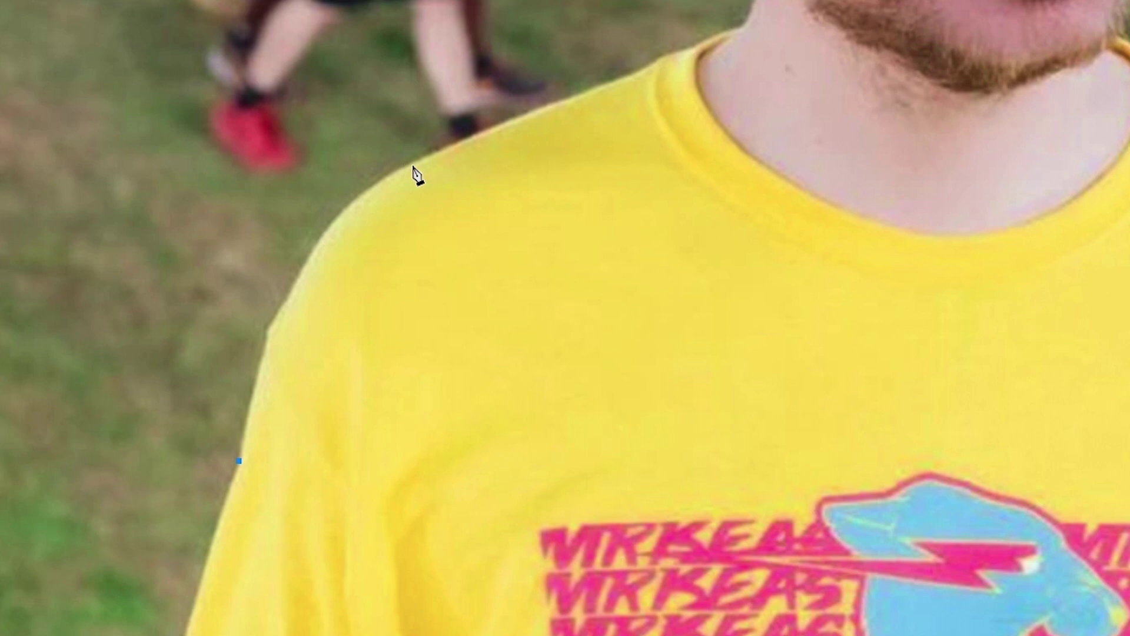
pyautogui.moveTo(402, 170); pyautogui.dragTo(431, 156)
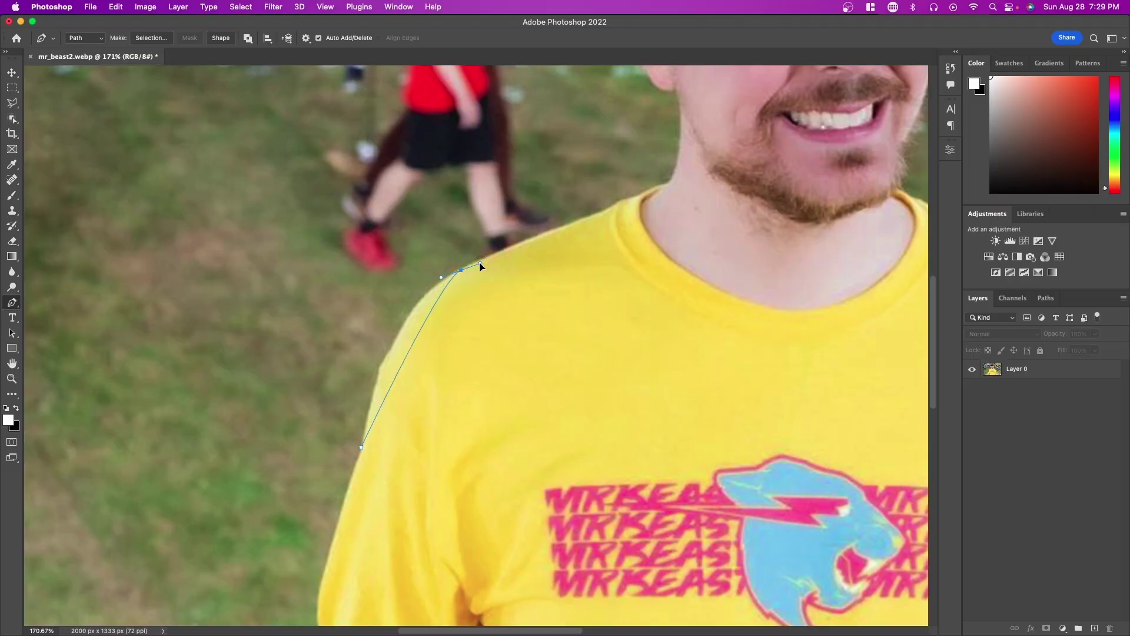
pyautogui.moveTo(480, 266); pyautogui.dragTo(535, 238)
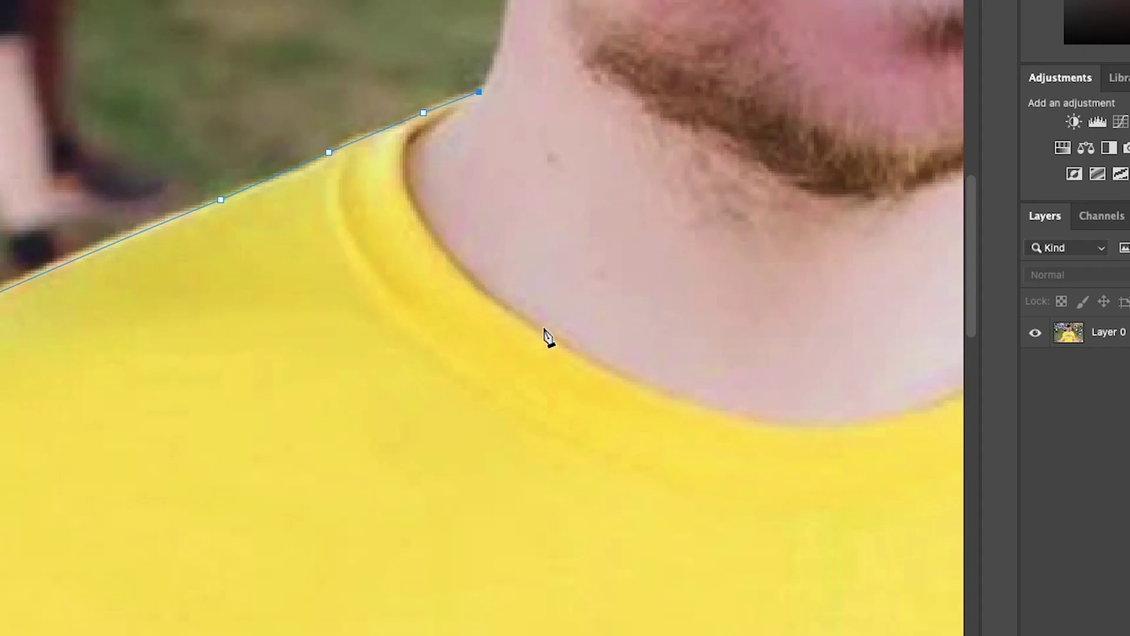
# Continue the Pen path around the neckline, replacing the overly long first curve with shorter curved segments.
pyautogui.moveTo(603, 363); pyautogui.dragTo(849, 572)
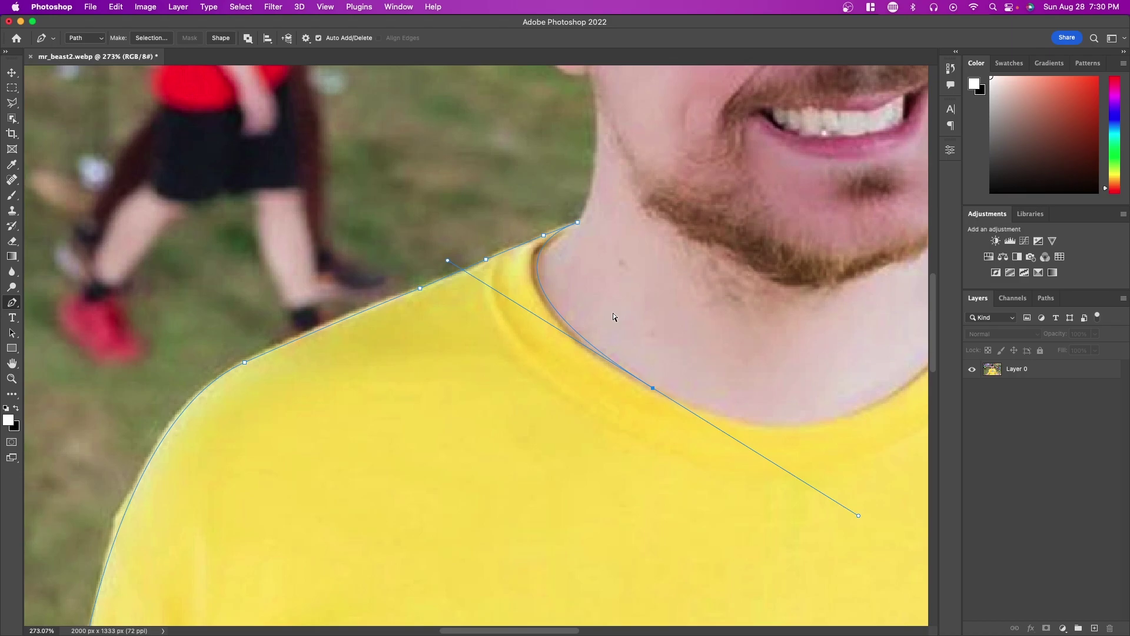
pyautogui.press('super+z')
pyautogui.moveTo(557, 315); pyautogui.dragTo(562, 326)
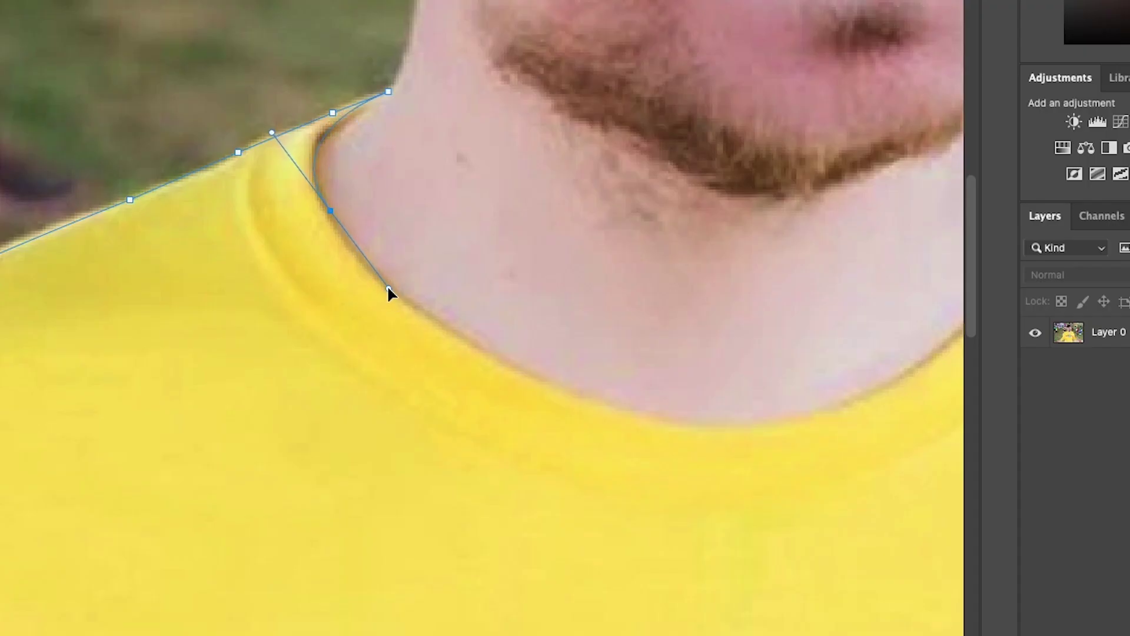
pyautogui.moveTo(586, 399); pyautogui.dragTo(690, 435)
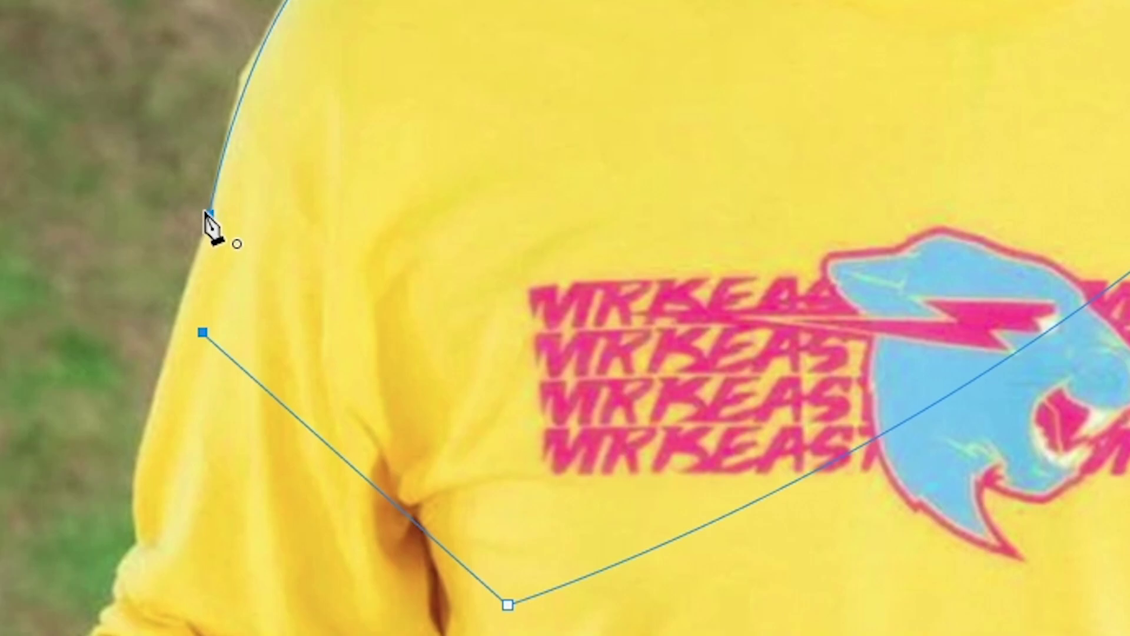
# Close the Pen path at its starting anchor on the sleeve and turn it into a selection.
pyautogui.scroll(-5, 204, 212)
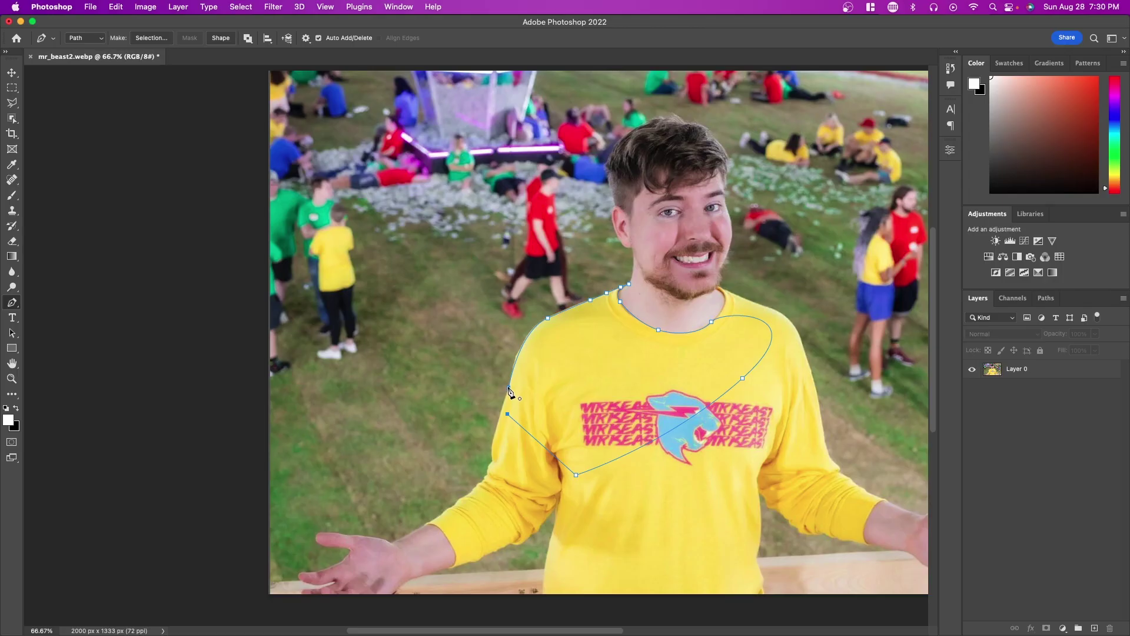
pyautogui.scroll(5, 204, 212)
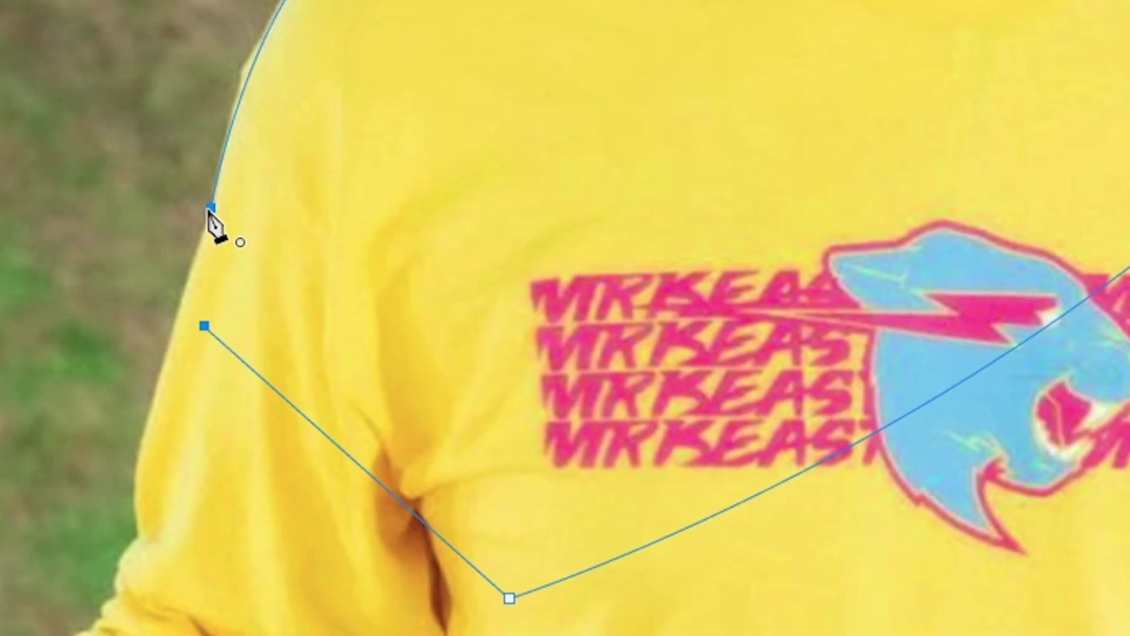
pyautogui.click(210, 210)
pyautogui.rightClick(459, 48)
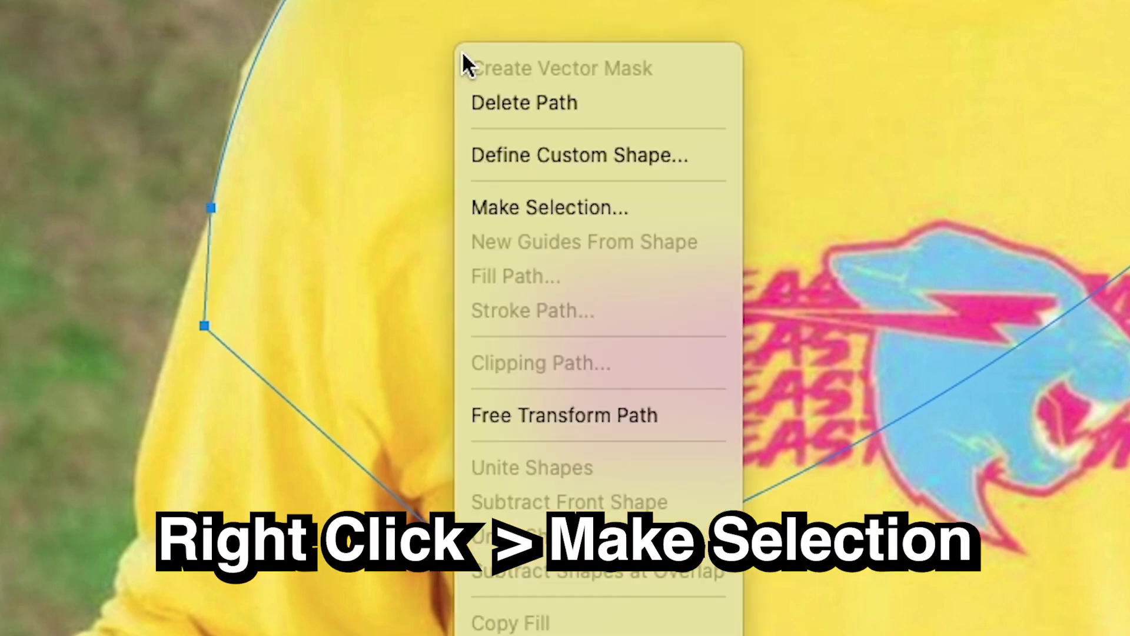
pyautogui.click(564, 218)
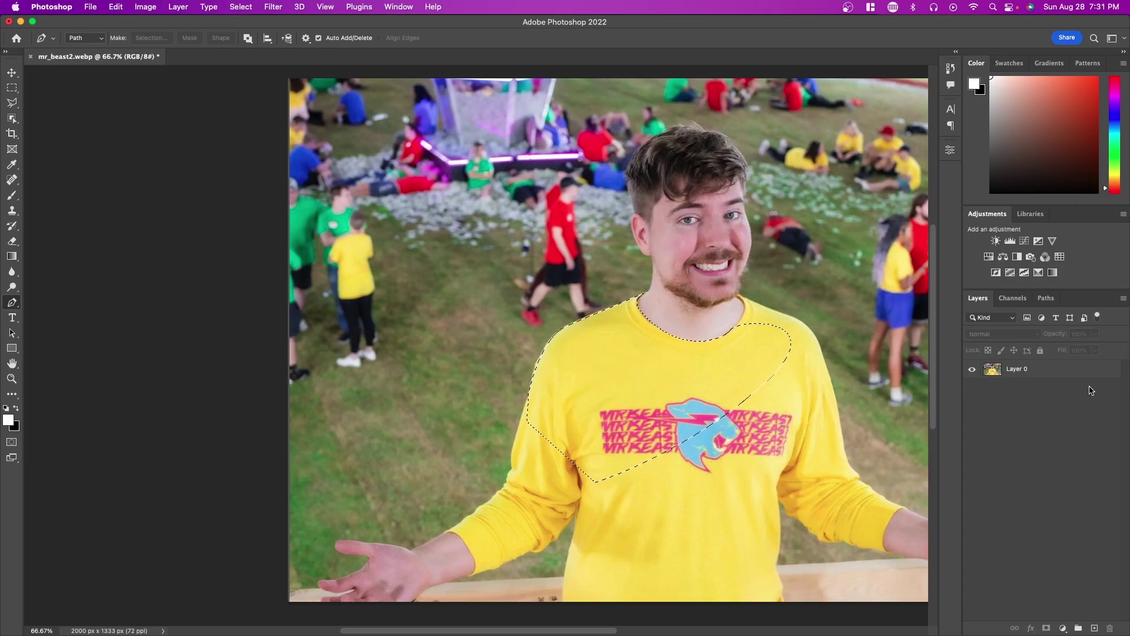
# Try deleting the selected shirt area from Layer 0, and undo the deletion.
pyautogui.click(1083, 371)
pyautogui.press('BackSpace')
pyautogui.press('super+z')
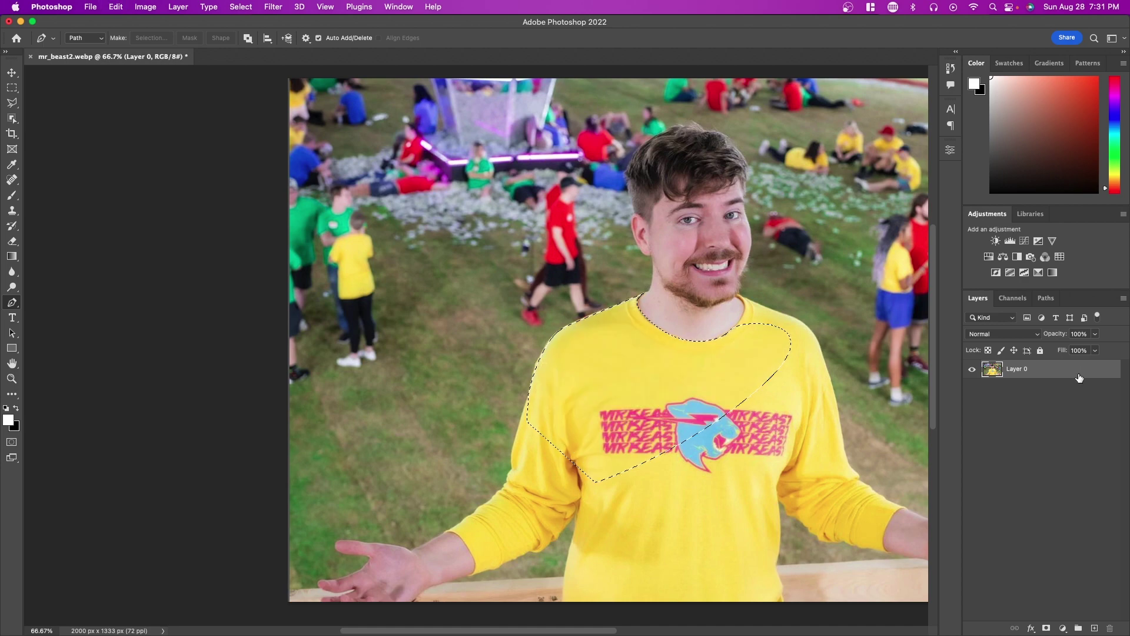
# Clear the current selection and select the yellow fabric on the shirt's chest with the Magic Wand.
pyautogui.scroll(-1, 584, 224)
pyautogui.press('super+d')
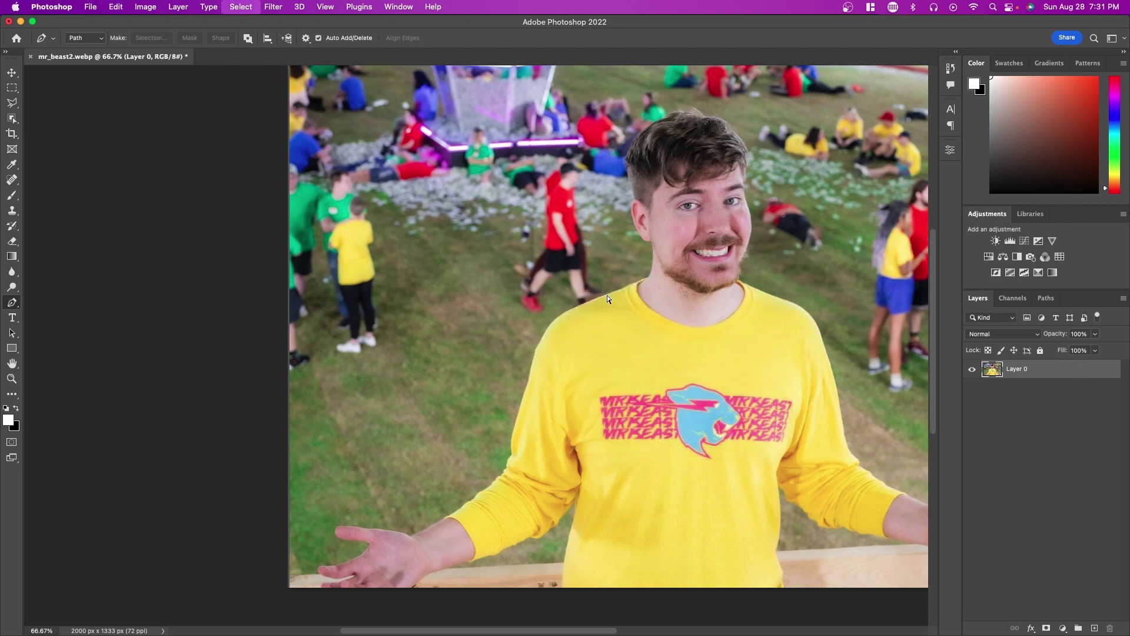
pyautogui.click(11, 117)
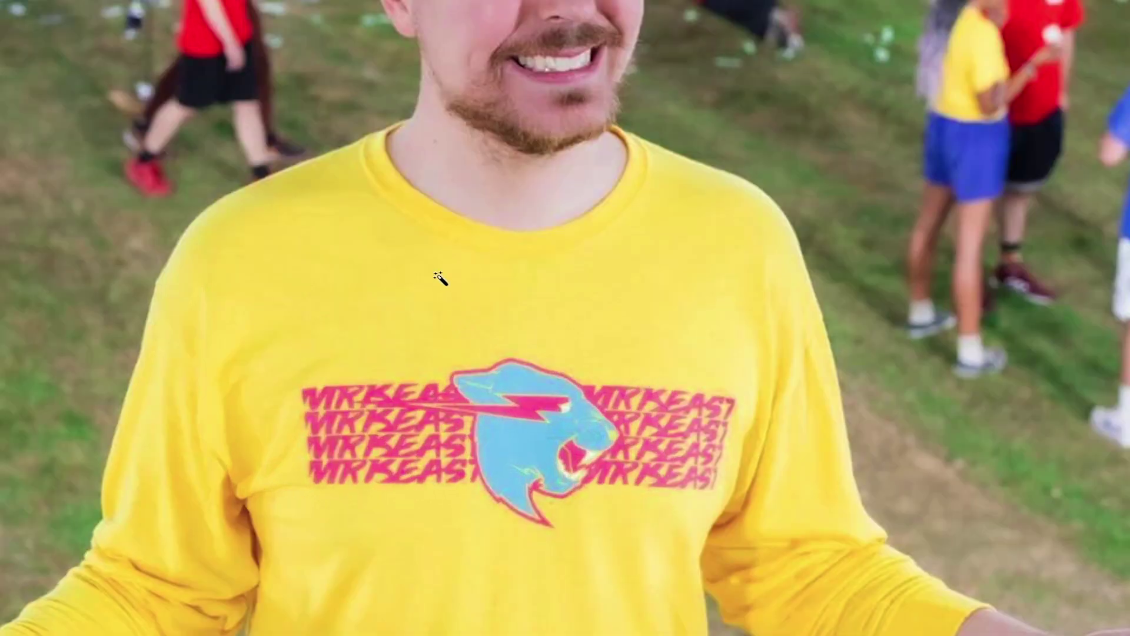
pyautogui.click(447, 299)
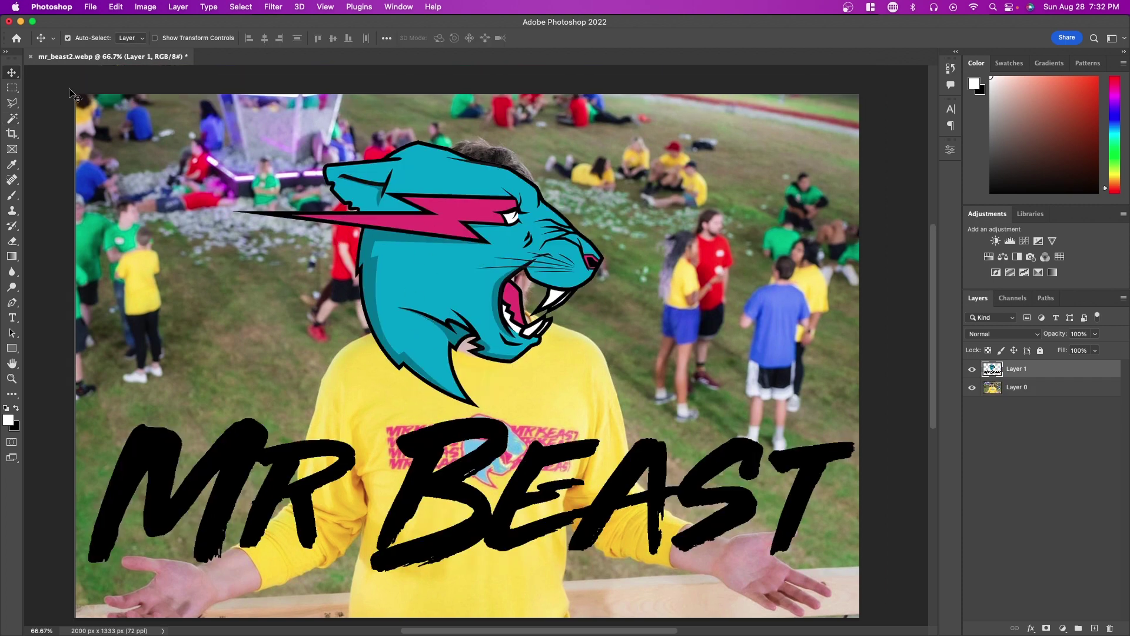
# Select the teal area of the panther's head on Layer 1 with the Magic Wand and add the dark teal shading.
pyautogui.click(16, 119)
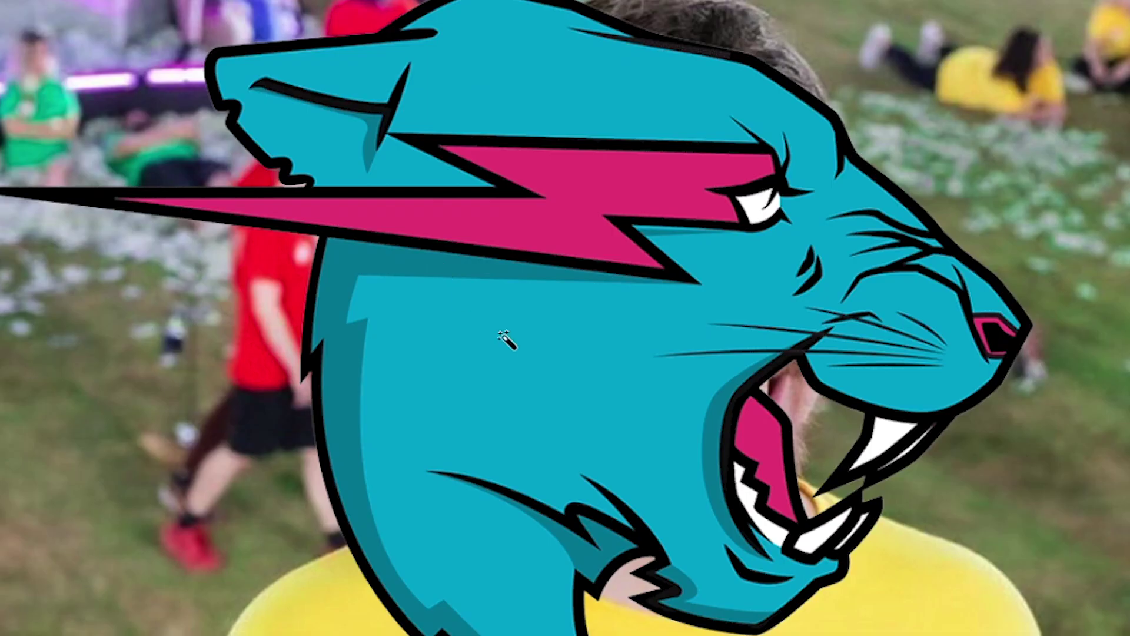
pyautogui.click(425, 262)
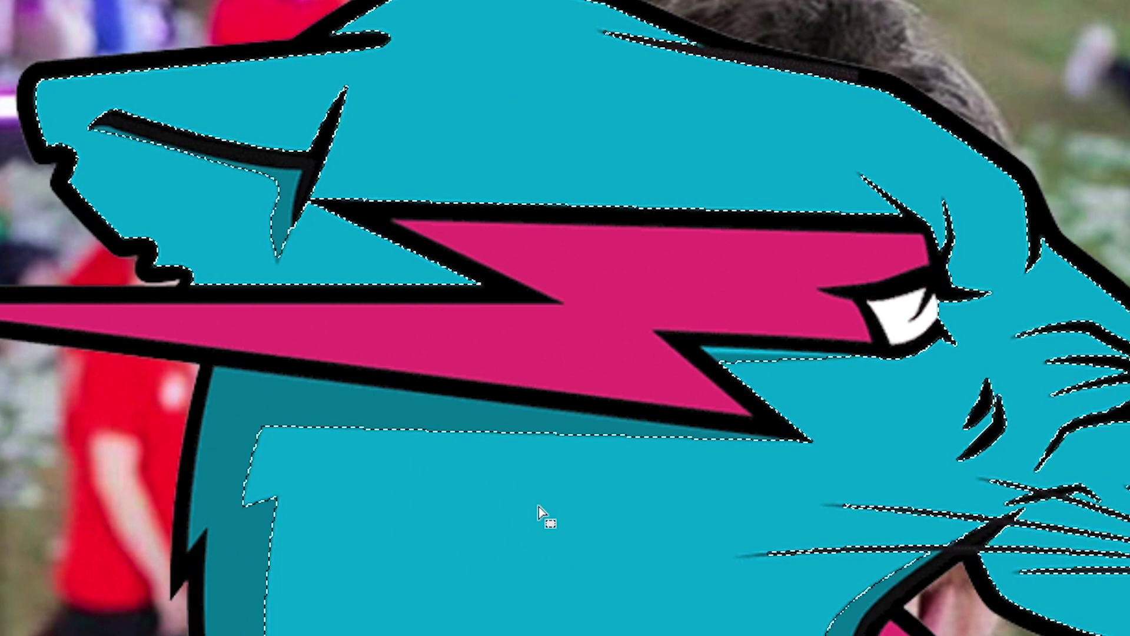
pyautogui.keyDown('shift'); pyautogui.click(242, 409); pyautogui.keyUp('shift')
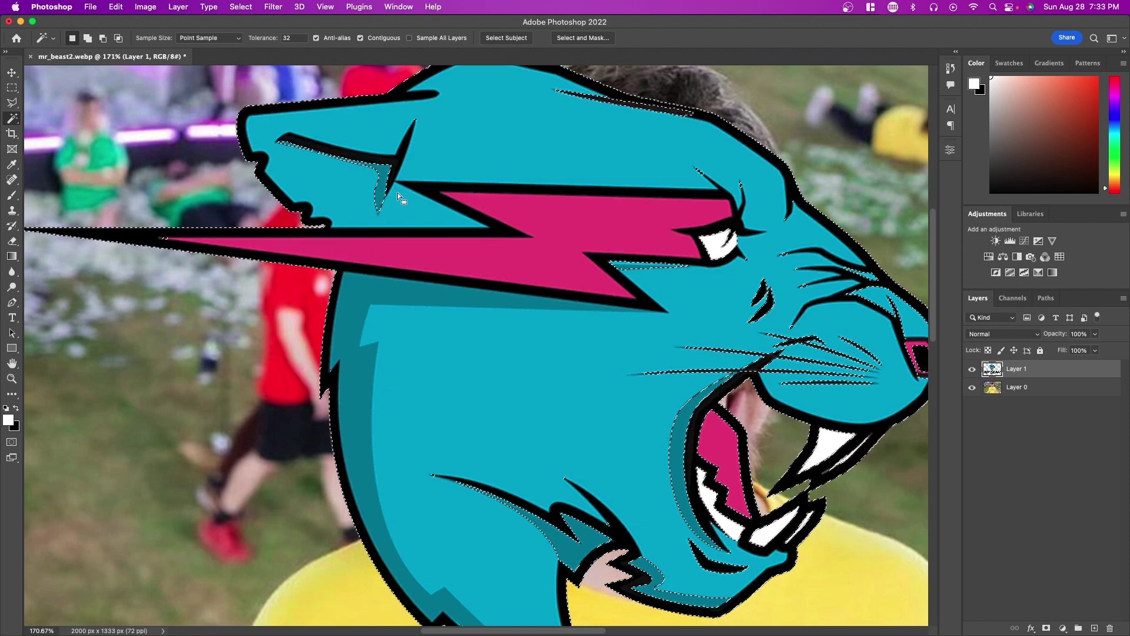
# Add the panther's ear and mouth shading, the sliver under the lightning bolt and the small black face lines to the selection.
pyautogui.scroll(5, 378, 184)
pyautogui.click(378, 185)
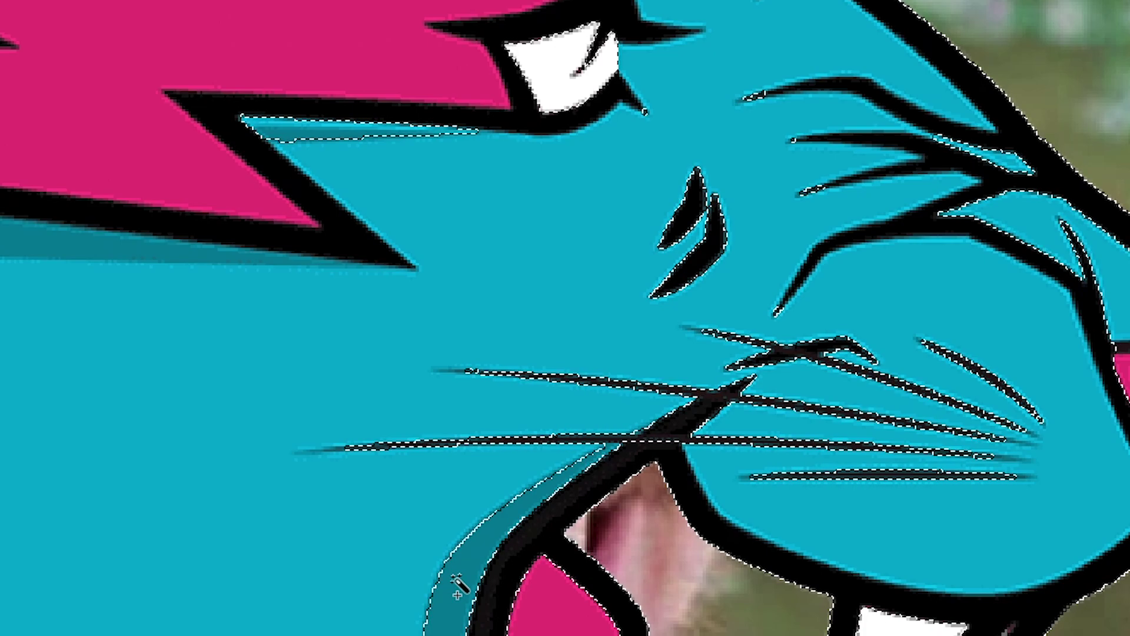
pyautogui.click(457, 582)
pyautogui.click(596, 593)
pyautogui.click(681, 239)
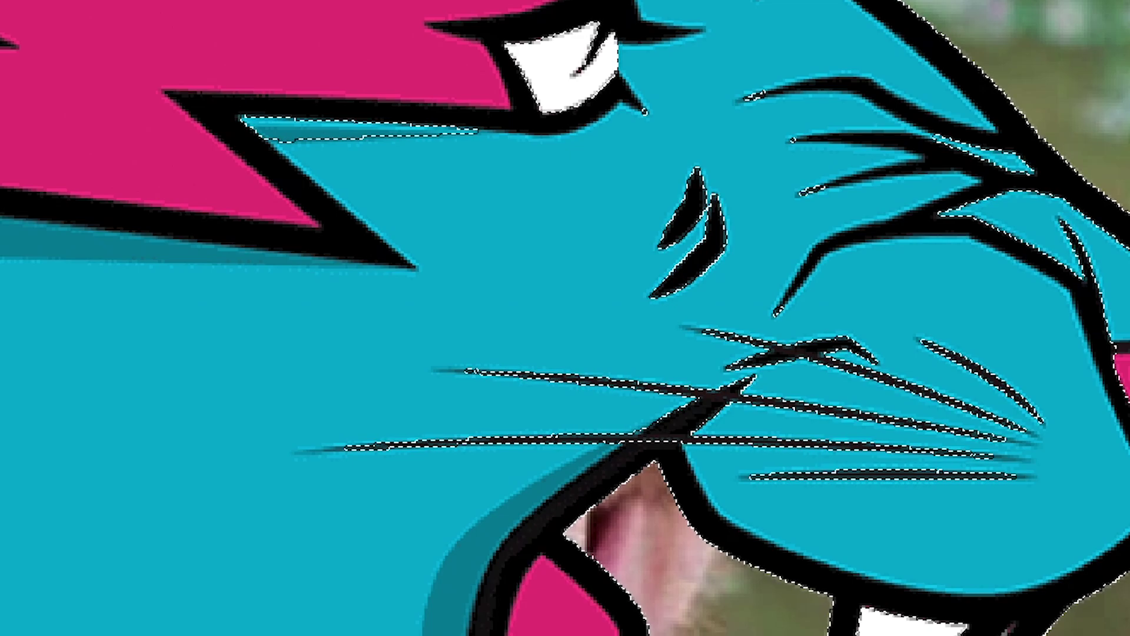
pyautogui.click(297, 121)
pyautogui.keyDown('shift'); pyautogui.click(298, 130); pyautogui.keyUp('shift')
pyautogui.keyDown('shift'); pyautogui.click(907, 425); pyautogui.keyUp('shift')
pyautogui.scroll(-5, 907, 427)
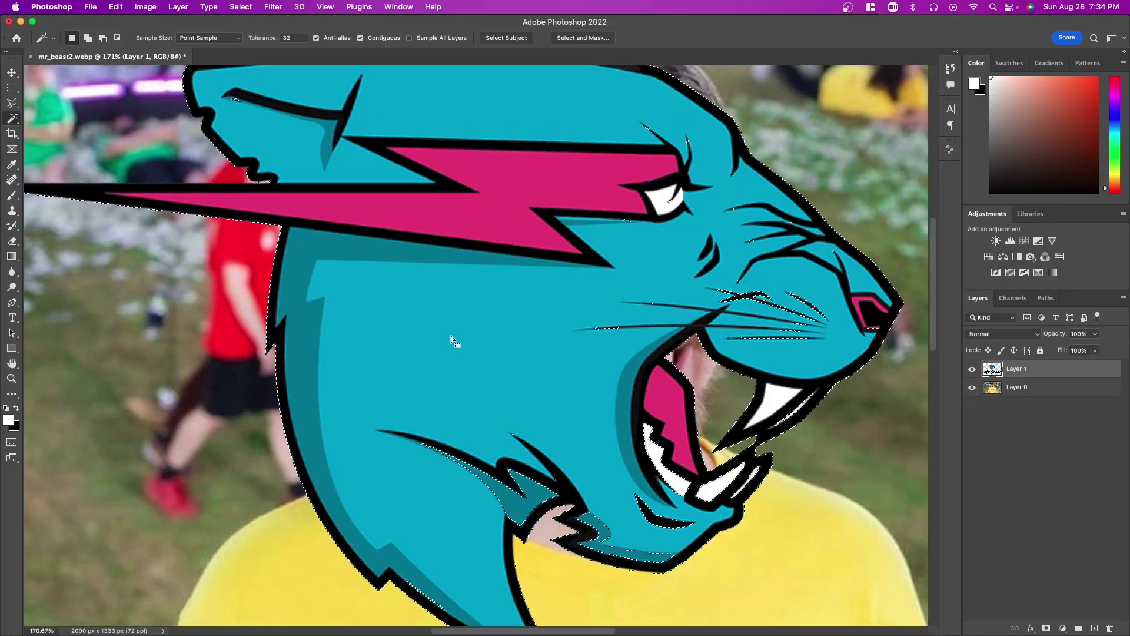
pyautogui.scroll(1, 433, 303)
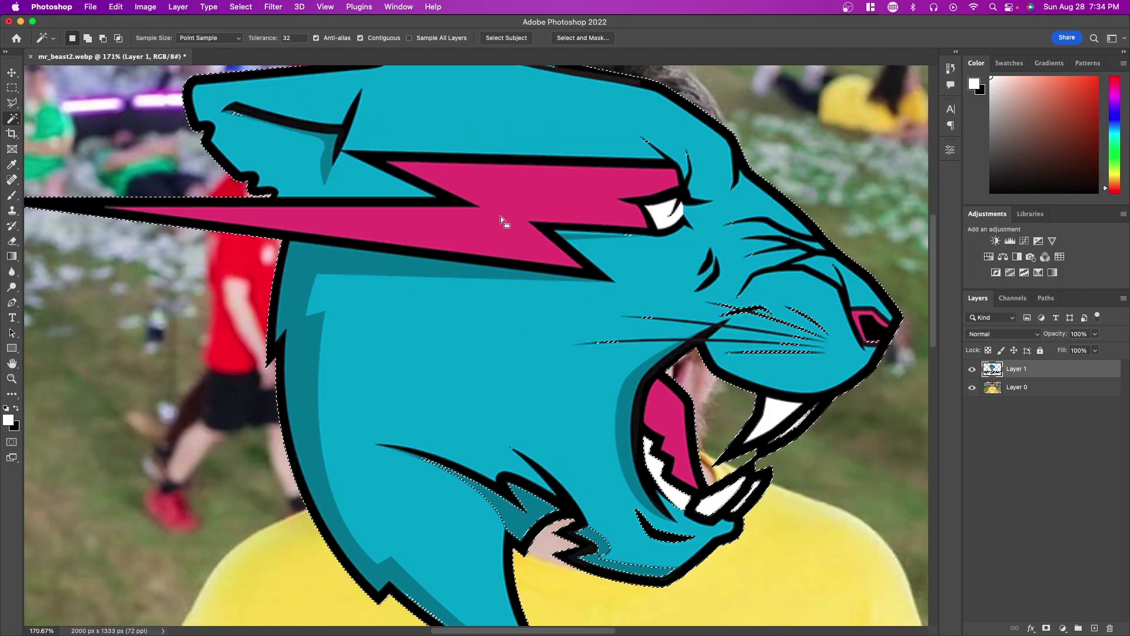
# Subtract the pink lightning bolt from the panther selection with the Magic Wand.
pyautogui.scroll(1, 505, 222)
pyautogui.press('alt')
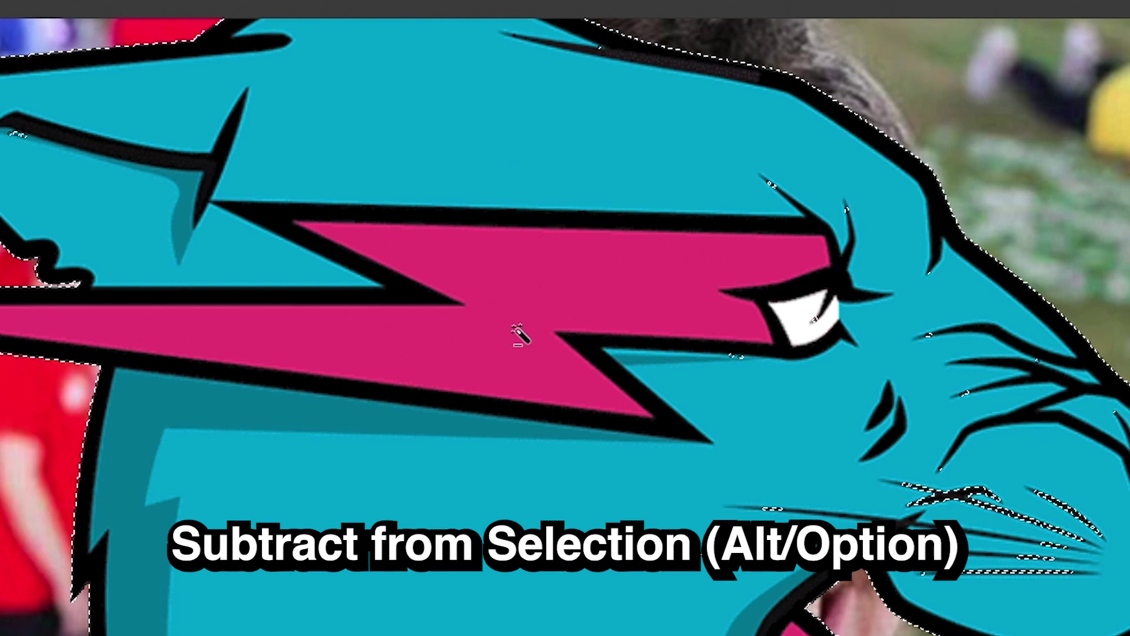
pyautogui.keyDown('alt'); pyautogui.click(518, 336); pyautogui.keyUp('alt')
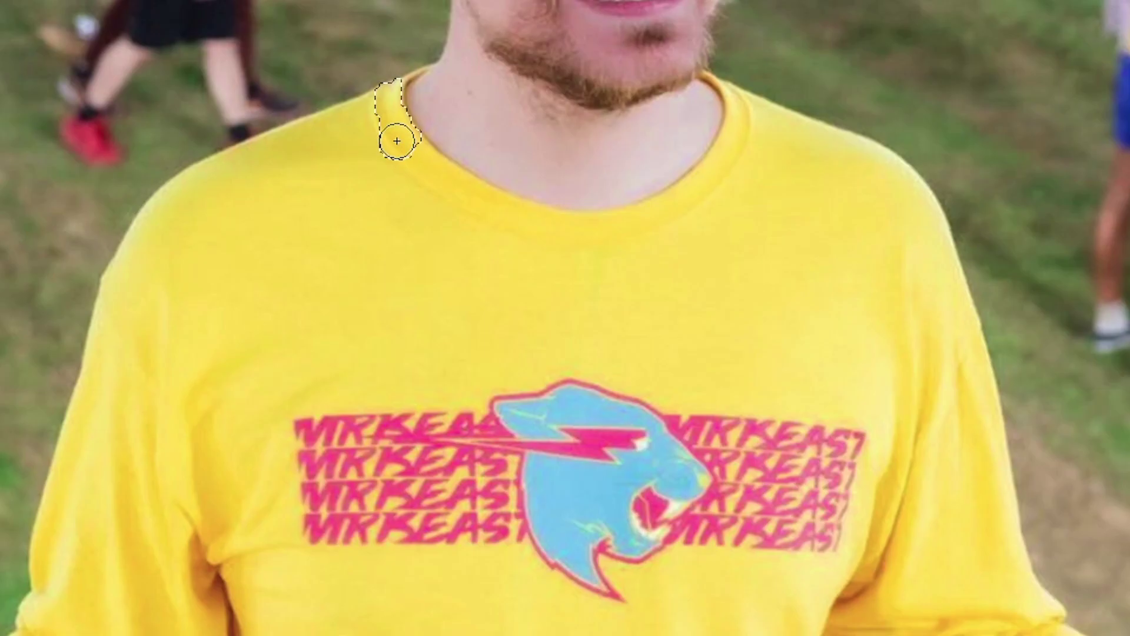
# Select the man in the yellow shirt with the Quick Selection Tool and subtract the background between his torso and sleeve.
pyautogui.moveTo(396, 142)
pyautogui.mouseDown()
pyautogui.moveTo(312, 192)
pyautogui.moveTo(230, 318)
pyautogui.moveTo(673, 293)
pyautogui.moveTo(550, 163)
pyautogui.moveTo(583, 23)
pyautogui.mouseUp()
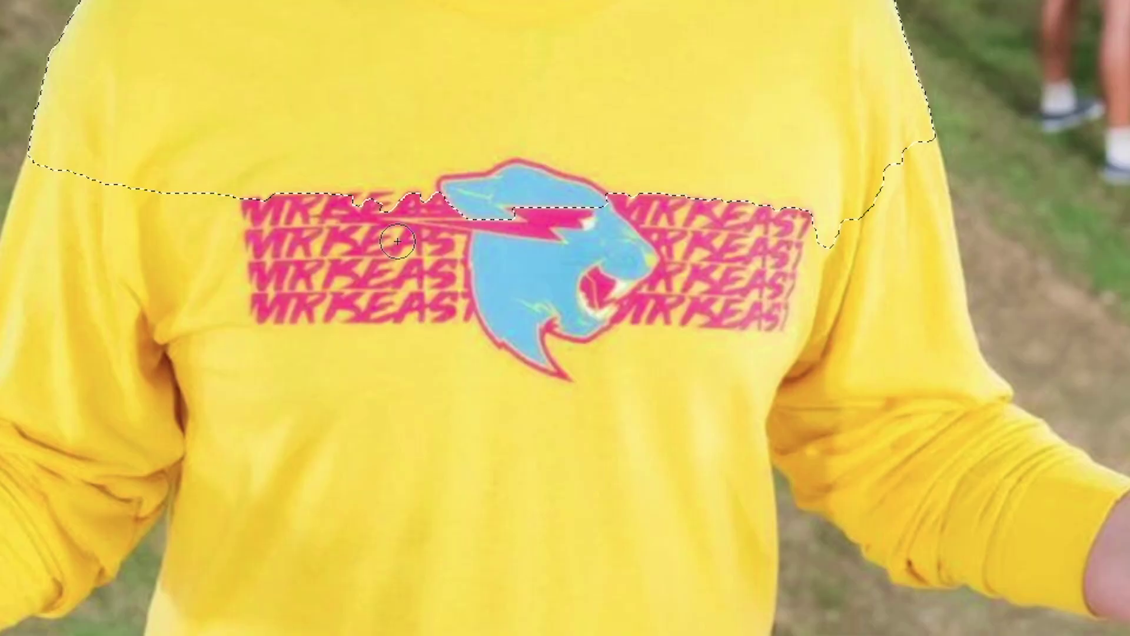
pyautogui.moveTo(412, 235)
pyautogui.mouseDown()
pyautogui.moveTo(113, 484)
pyautogui.moveTo(511, 560)
pyautogui.mouseUp()
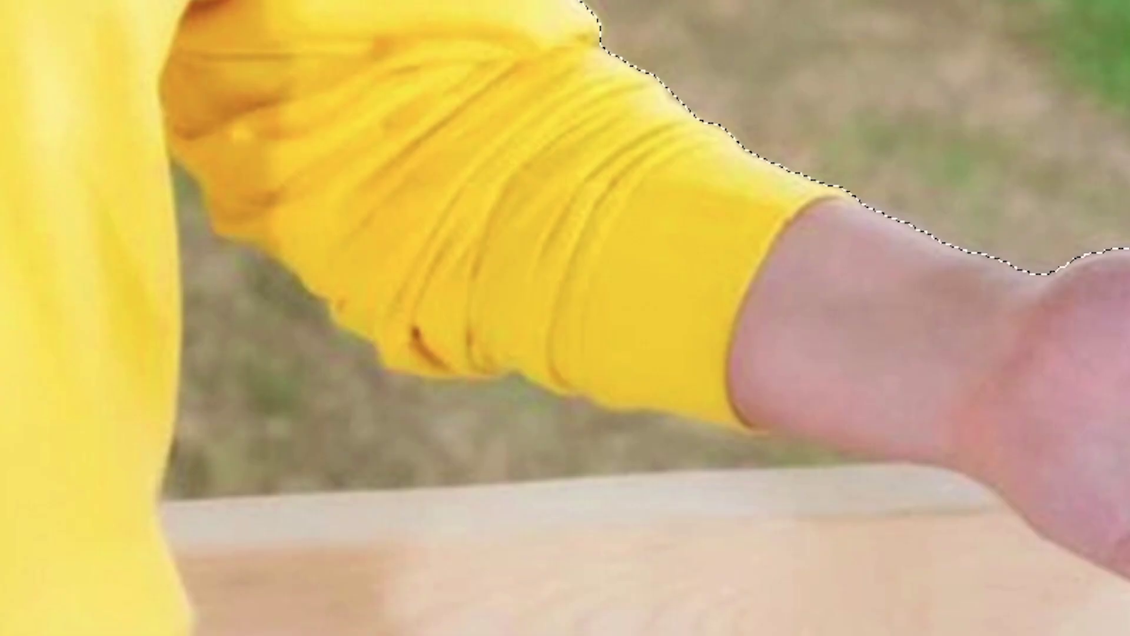
pyautogui.scroll(1, 316, 396)
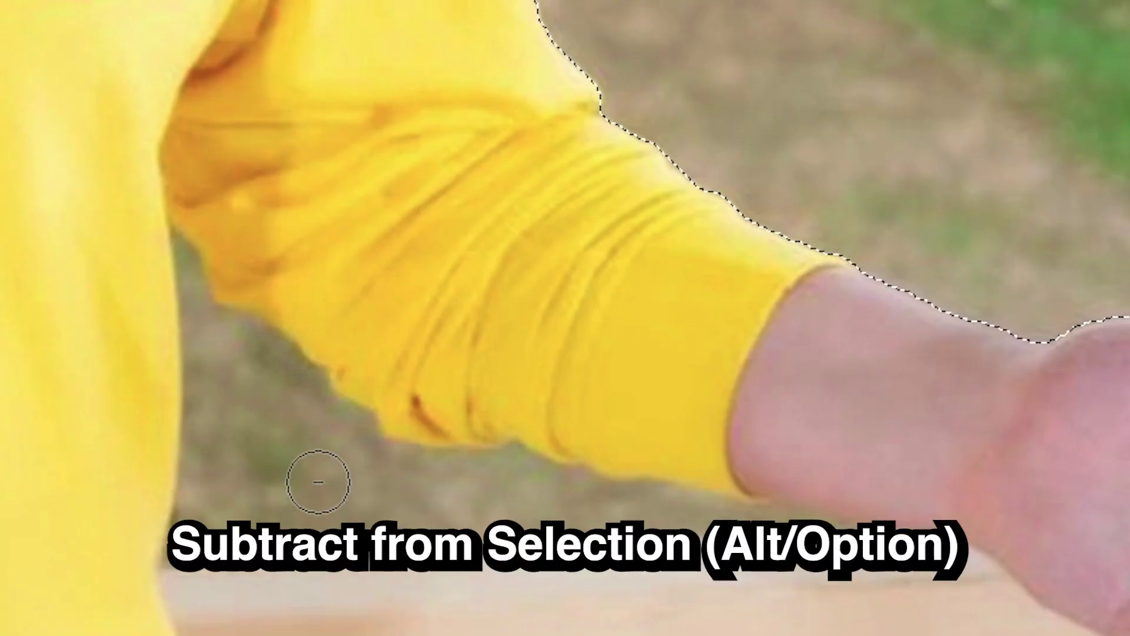
pyautogui.press('alt')
pyautogui.moveTo(288, 479)
pyautogui.mouseDown()
pyautogui.moveTo(321, 498)
pyautogui.moveTo(548, 518)
pyautogui.moveTo(370, 591)
pyautogui.moveTo(665, 552)
pyautogui.moveTo(679, 540)
pyautogui.moveTo(727, 553)
pyautogui.moveTo(755, 547)
pyautogui.moveTo(824, 569)
pyautogui.mouseUp()
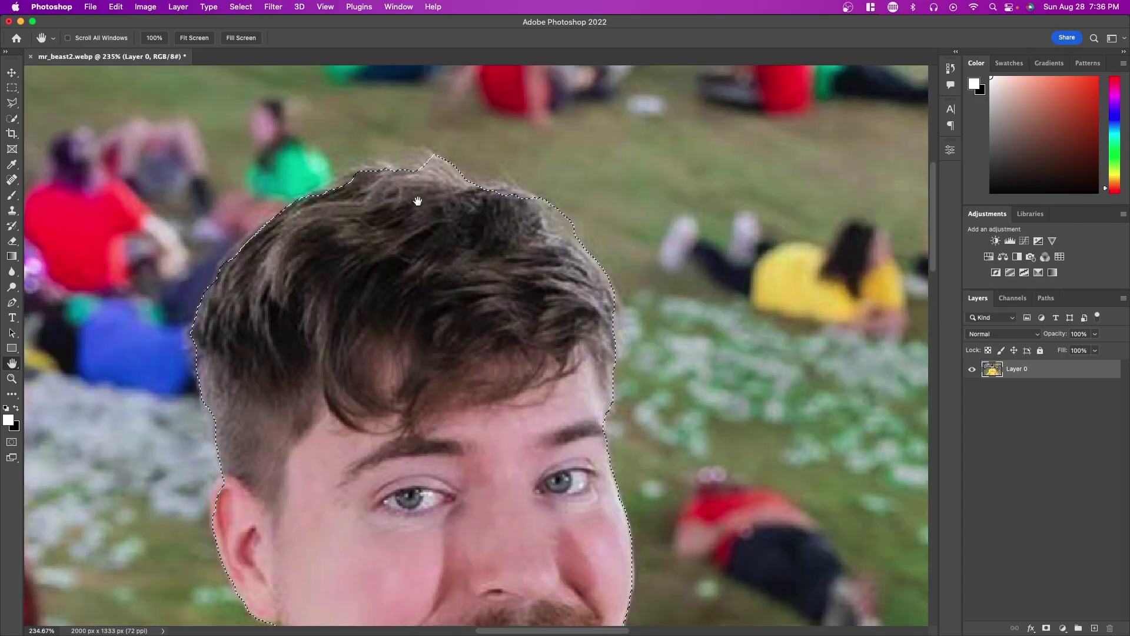
# Add a layer mask to Layer 0 from the selection of the man.
pyautogui.click(12, 119)
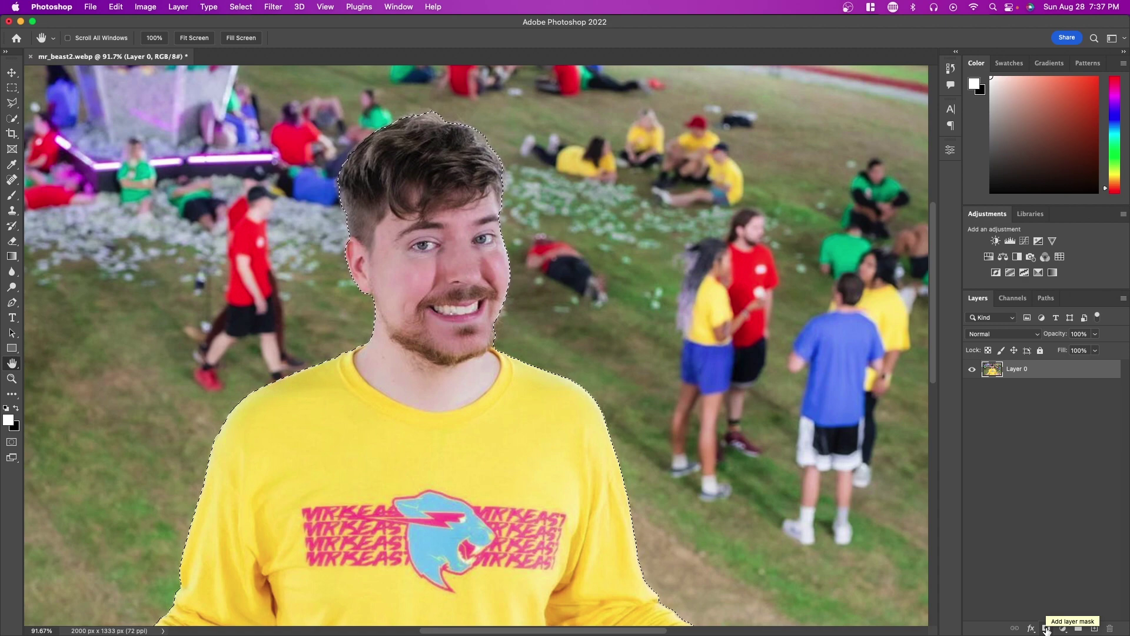
pyautogui.click(876, 614)
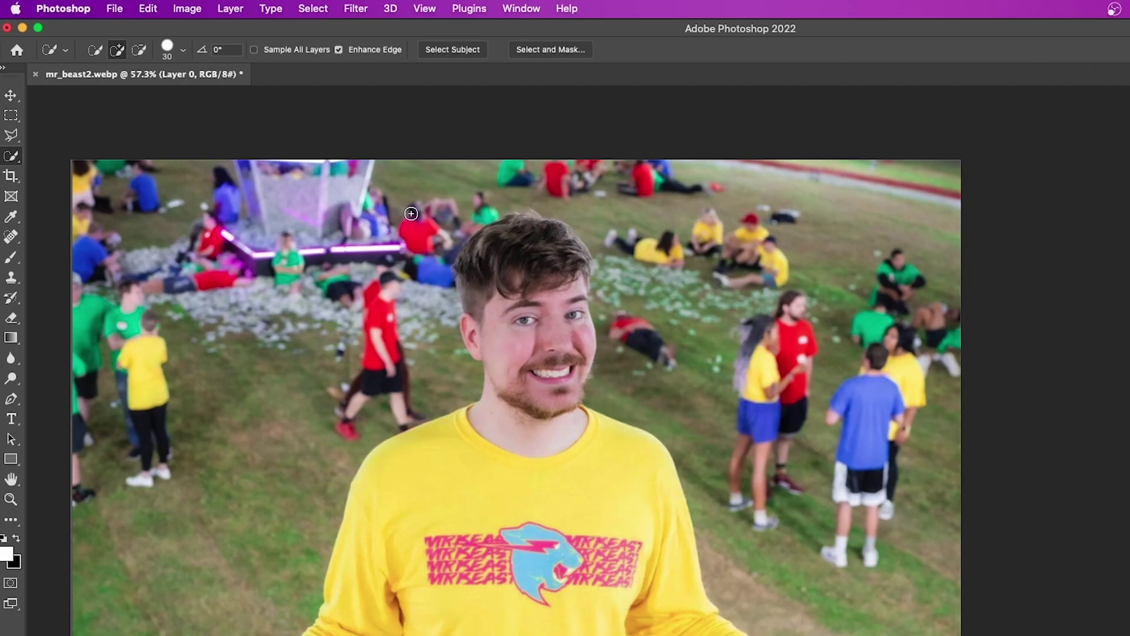
# Select the man in the foreground automatically with the Select Subject command.
pyautogui.click(313, 8)
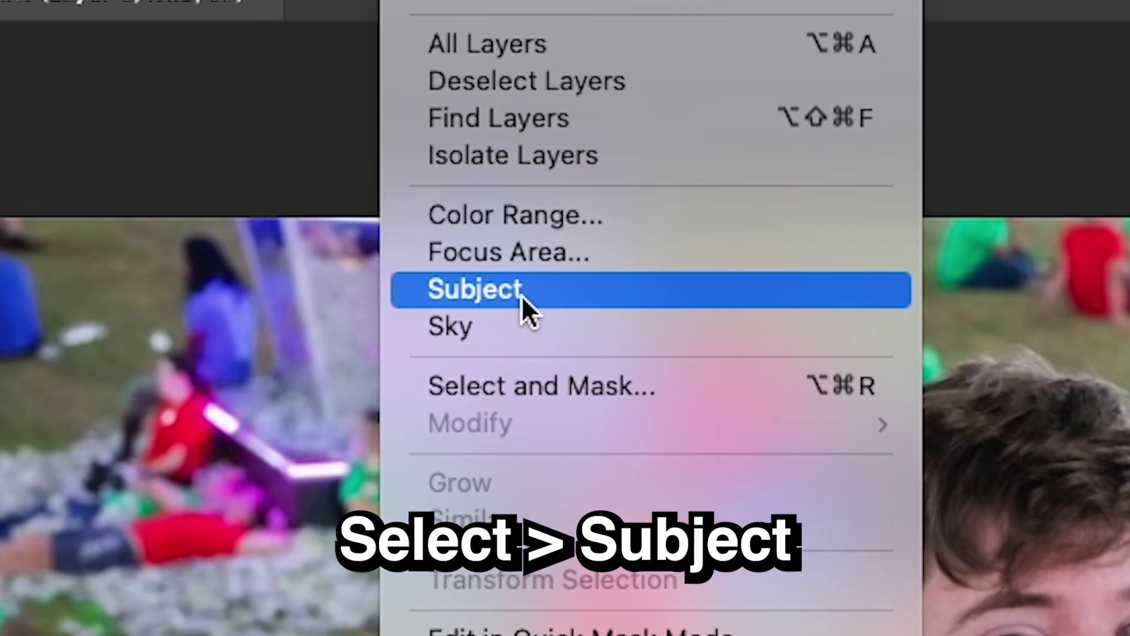
pyautogui.click(522, 295)
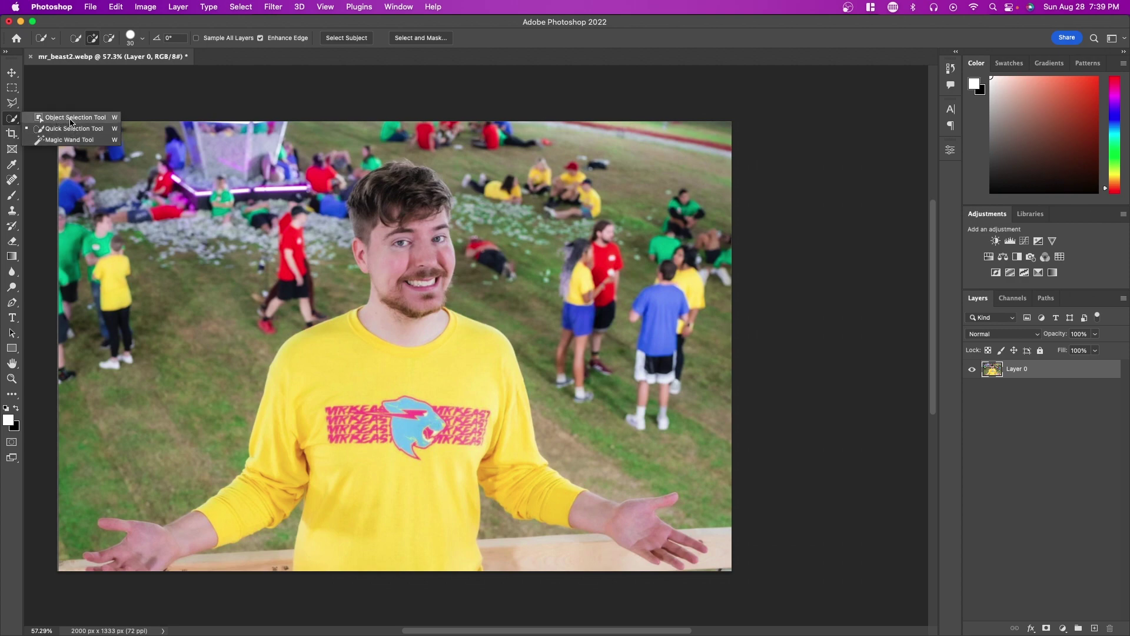
# Select the man with the Object Selection Tool and add the missing hair above his ear by lassoing it.
pyautogui.click(70, 119)
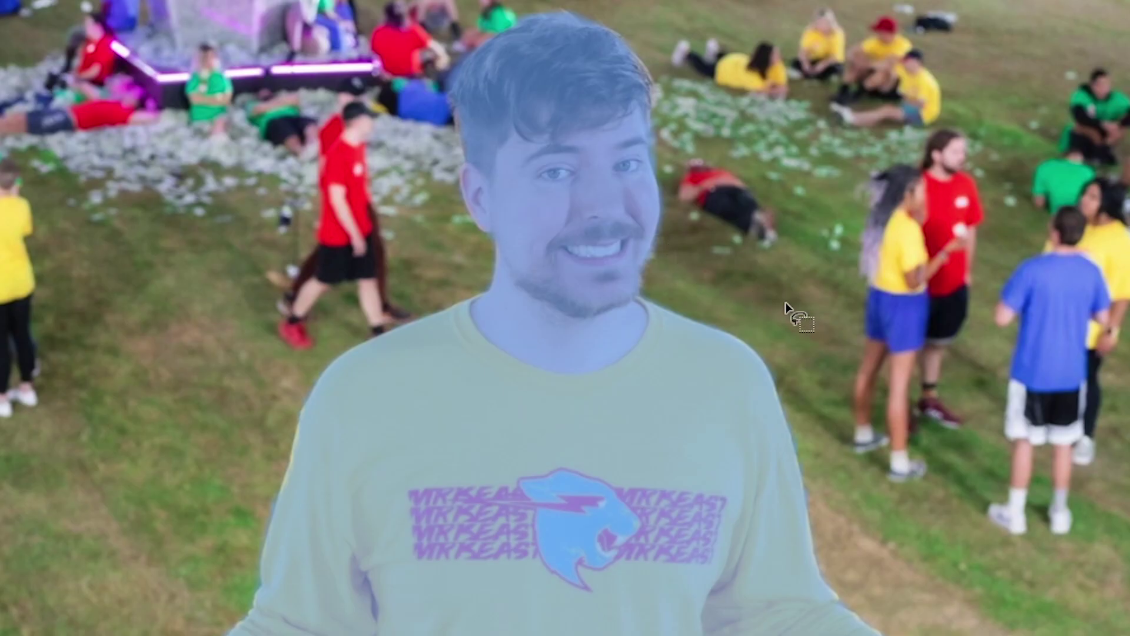
pyautogui.click(412, 289)
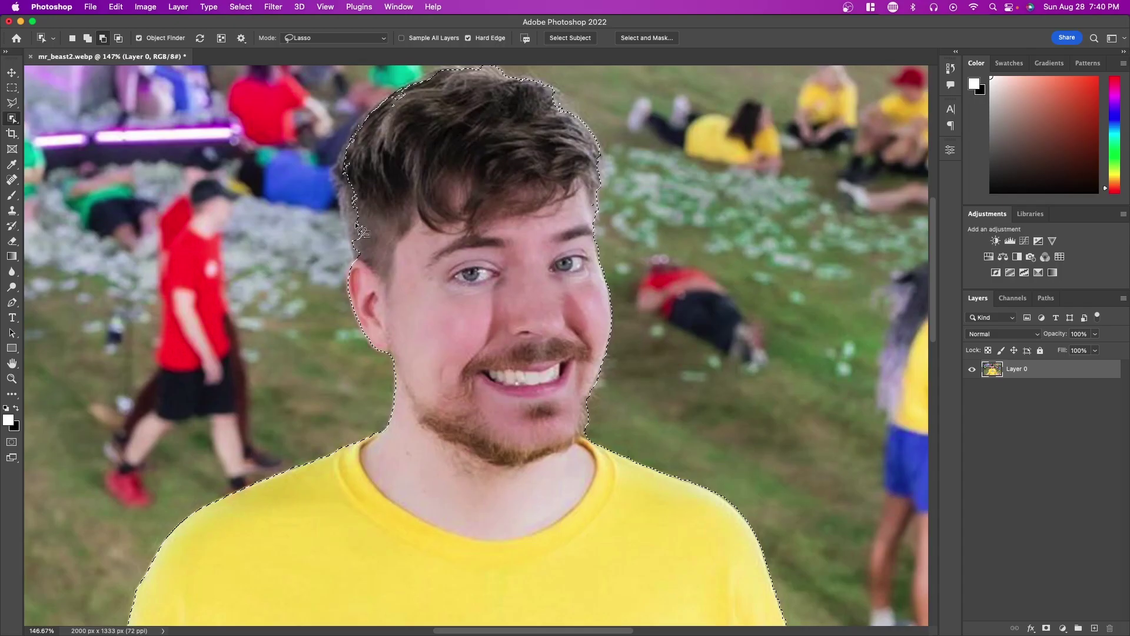
pyautogui.scroll(5, 475, 146)
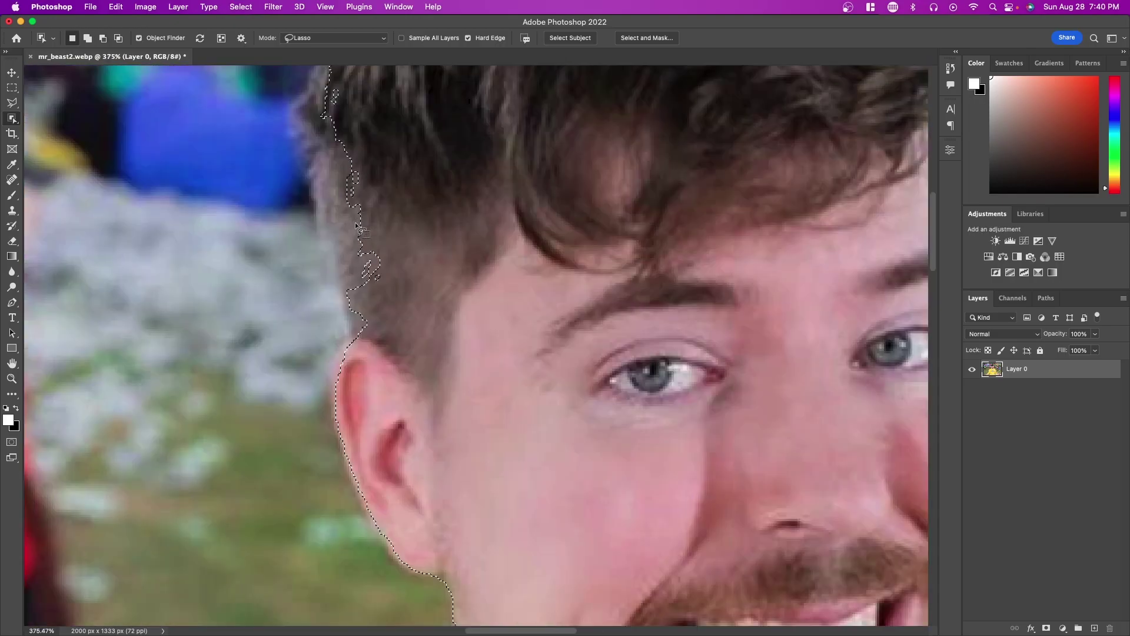
pyautogui.scroll(1, 356, 222)
pyautogui.press('shift')
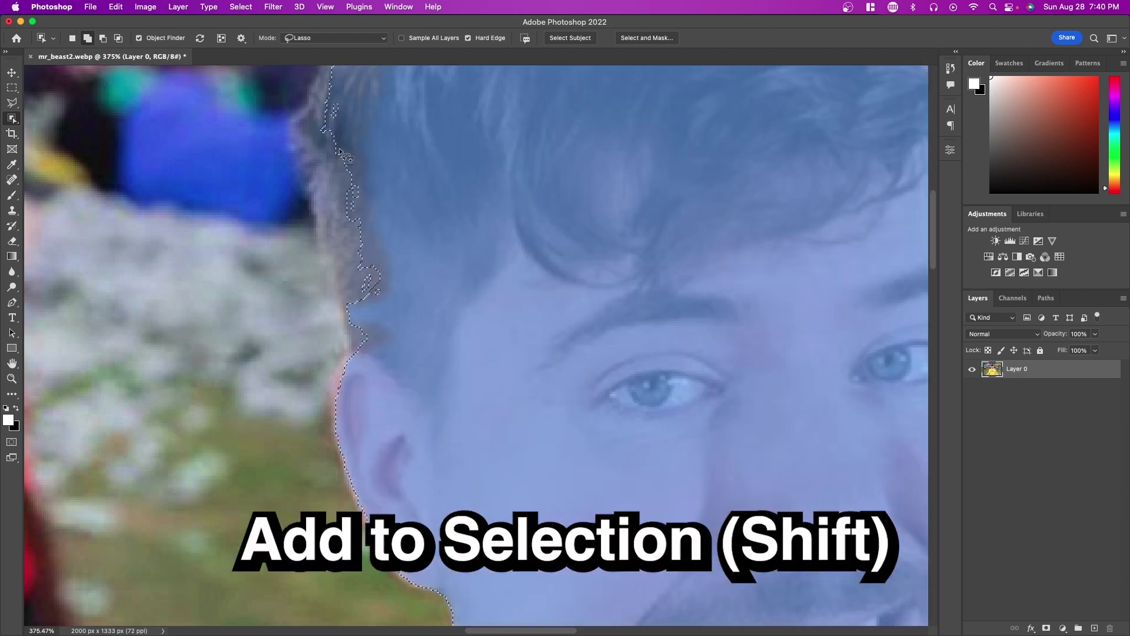
pyautogui.moveTo(325, 241); pyautogui.dragTo(357, 404)
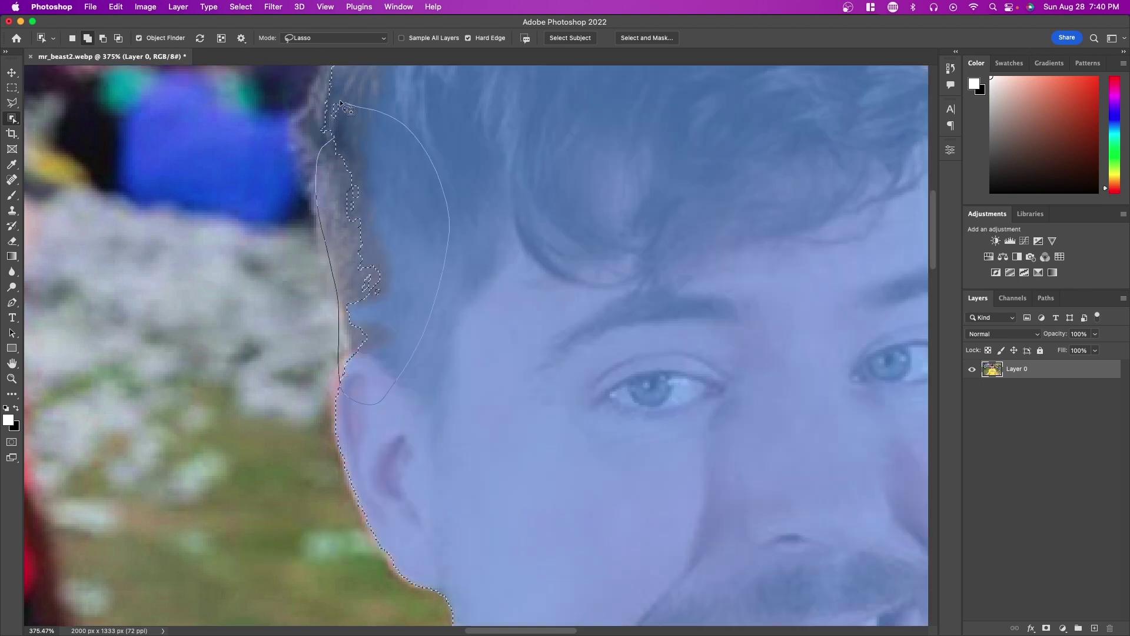
pyautogui.moveTo(321, 206); pyautogui.dragTo(327, 102)
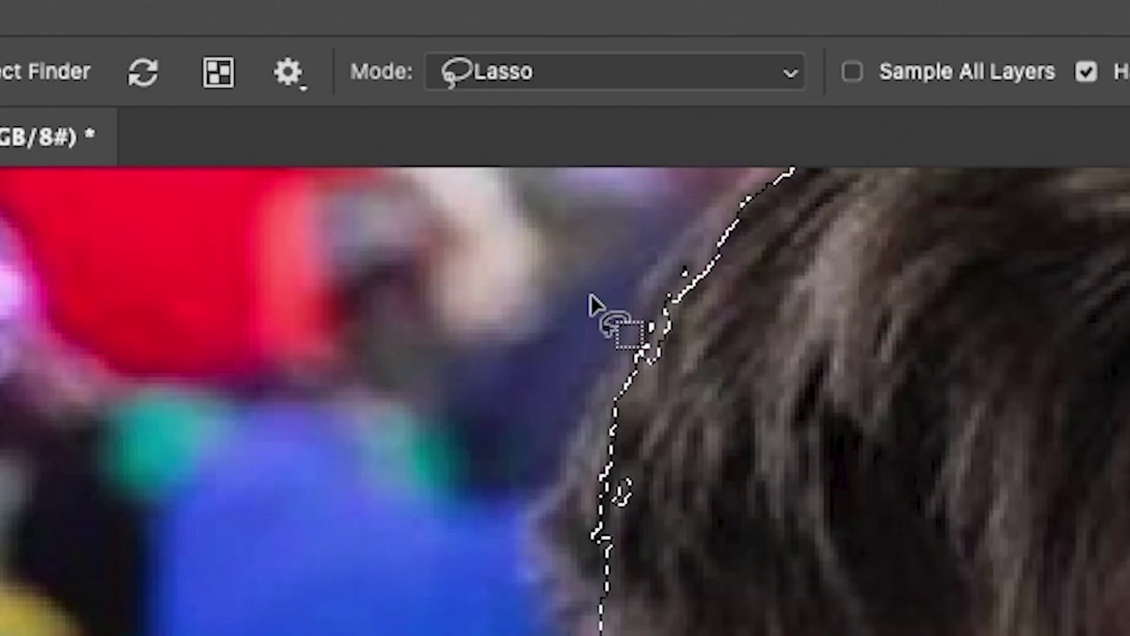
# Try the Object Selection Tool's Rectangle mode on the hair at the side of the head, and clear the selection.
pyautogui.click(313, 39)
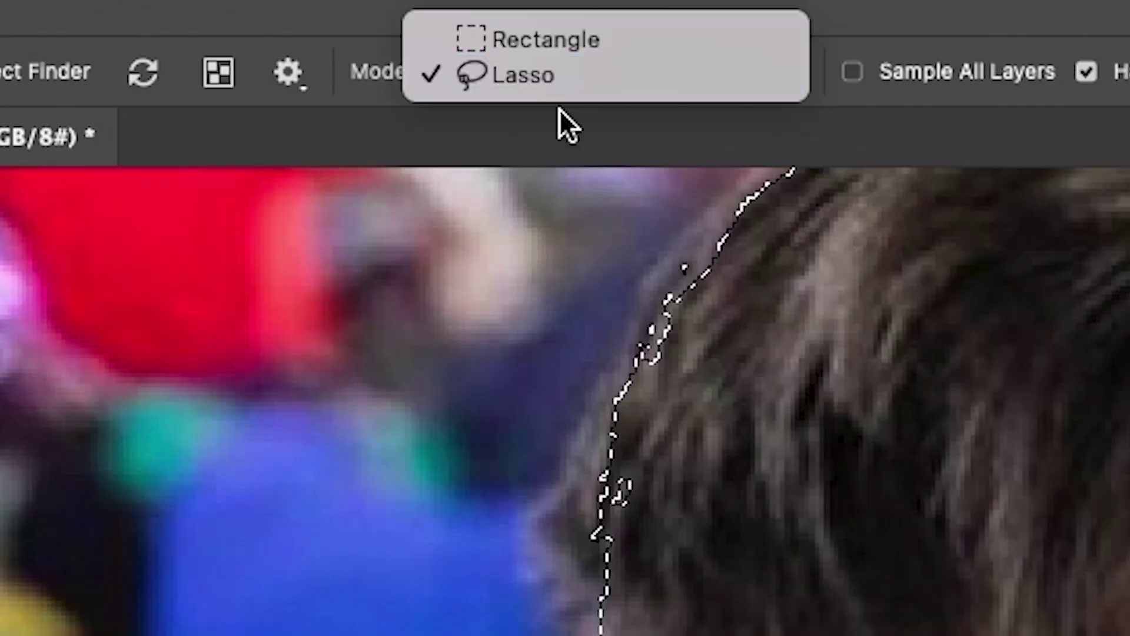
pyautogui.click(672, 41)
pyautogui.moveTo(305, 178); pyautogui.dragTo(441, 365)
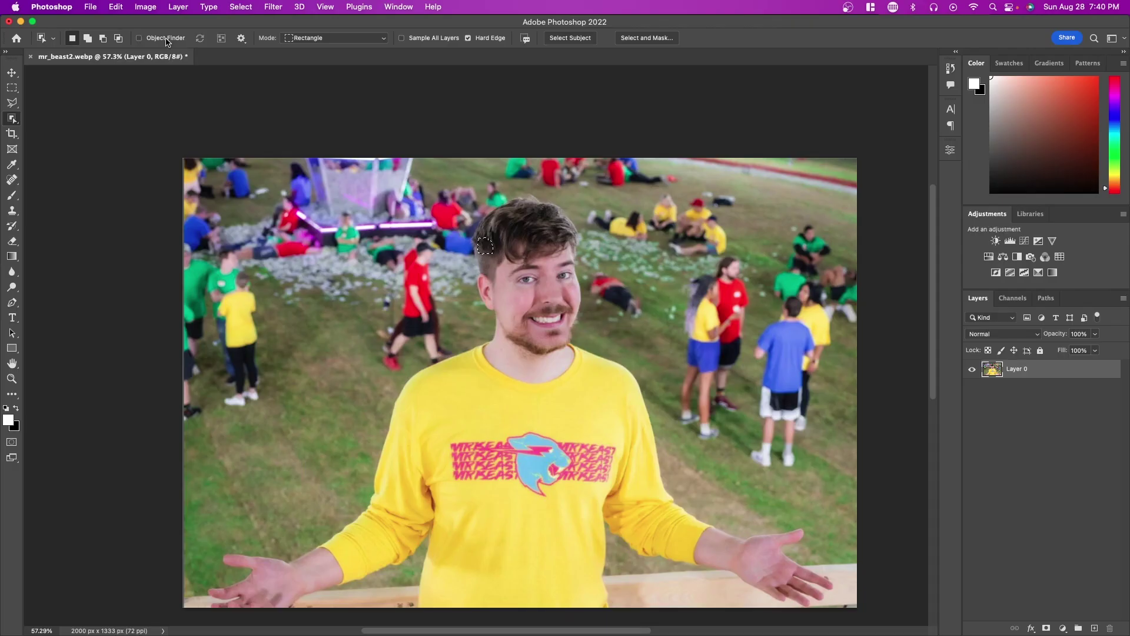
pyautogui.press('super+d')
# Set the Object Selection Tool to Lasso mode and trace a loose outline around the man from his hair past the shoulder.
pyautogui.scroll(-3, 383, 257)
pyautogui.scroll(3, 383, 256)
pyautogui.click(311, 38)
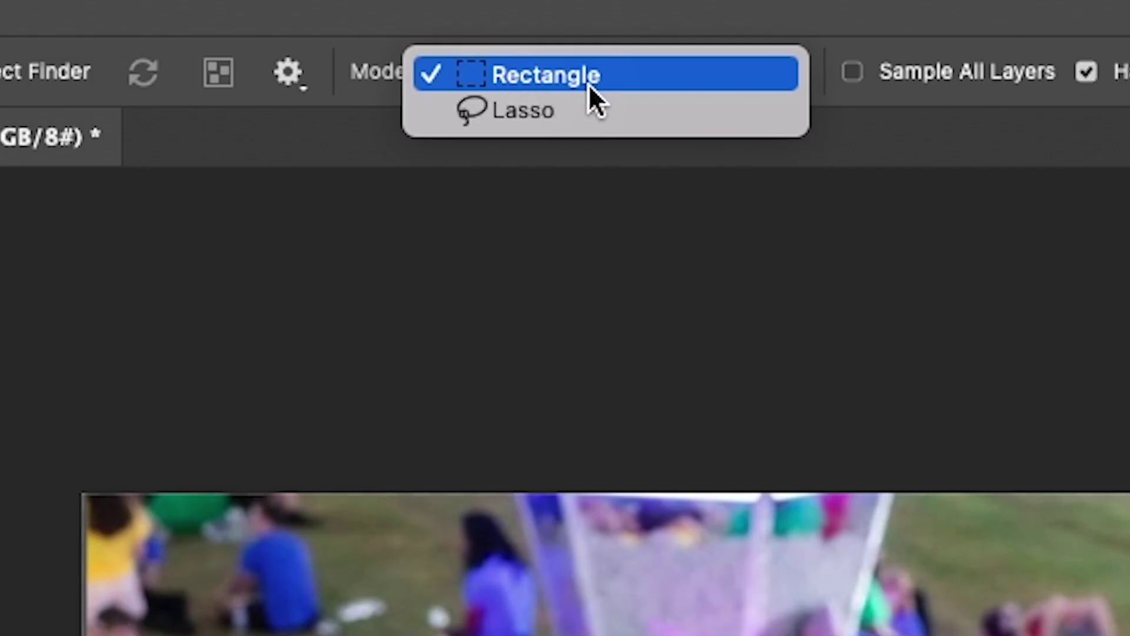
pyautogui.click(497, 109)
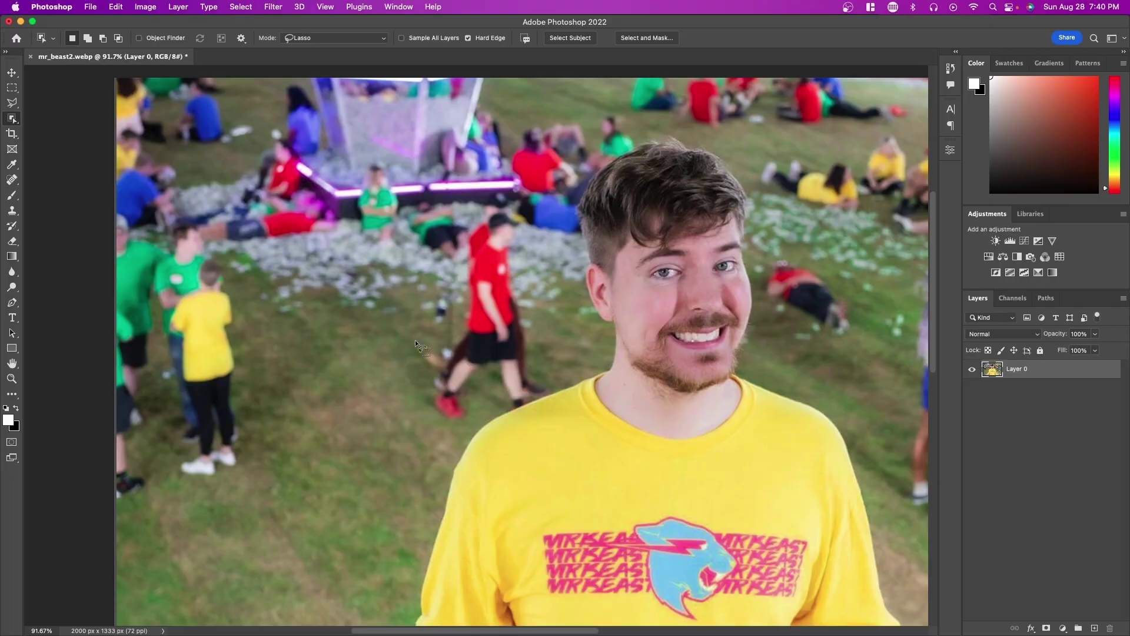
pyautogui.scroll(-2, 428, 342)
pyautogui.scroll(-5, 428, 341)
pyautogui.scroll(-1, 427, 341)
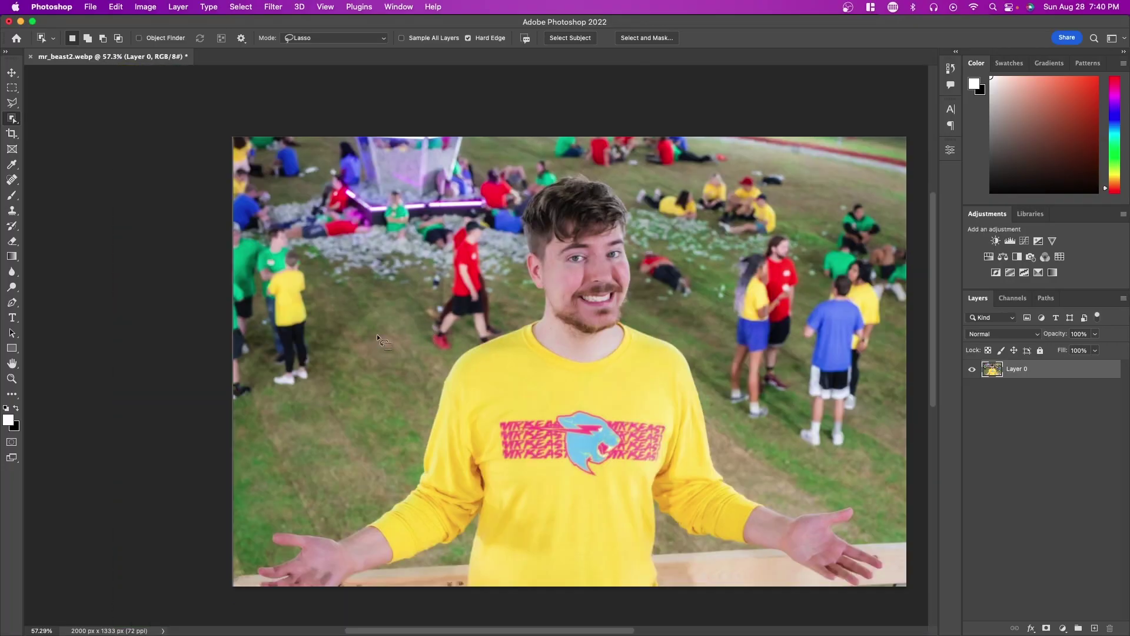
pyautogui.hscroll(3, 384, 342)
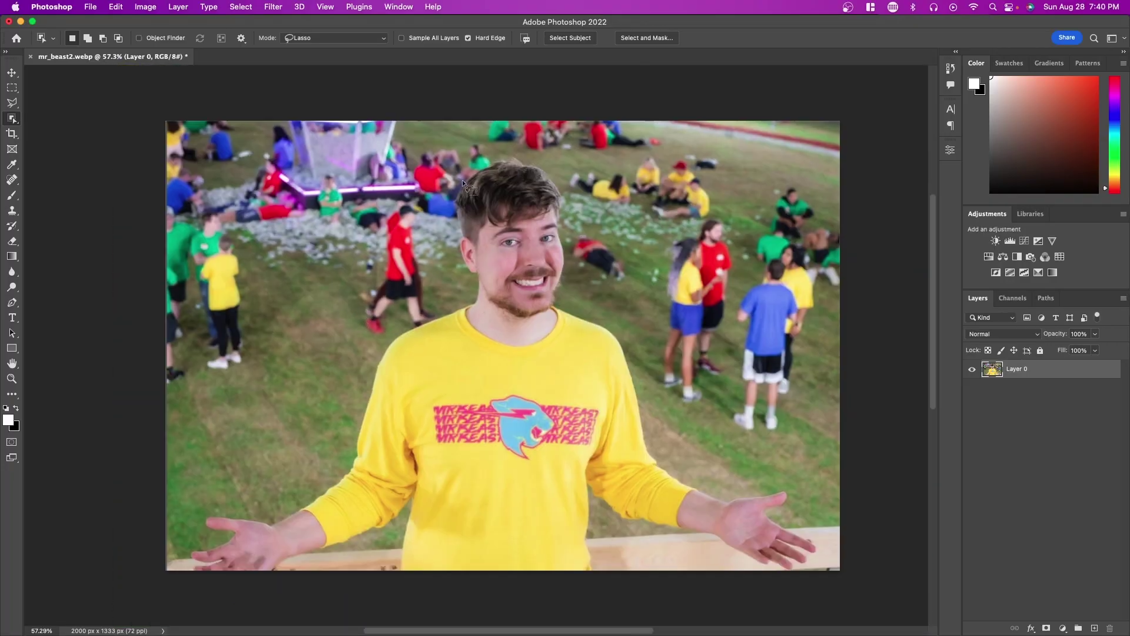
pyautogui.moveTo(461, 179); pyautogui.dragTo(333, 465)
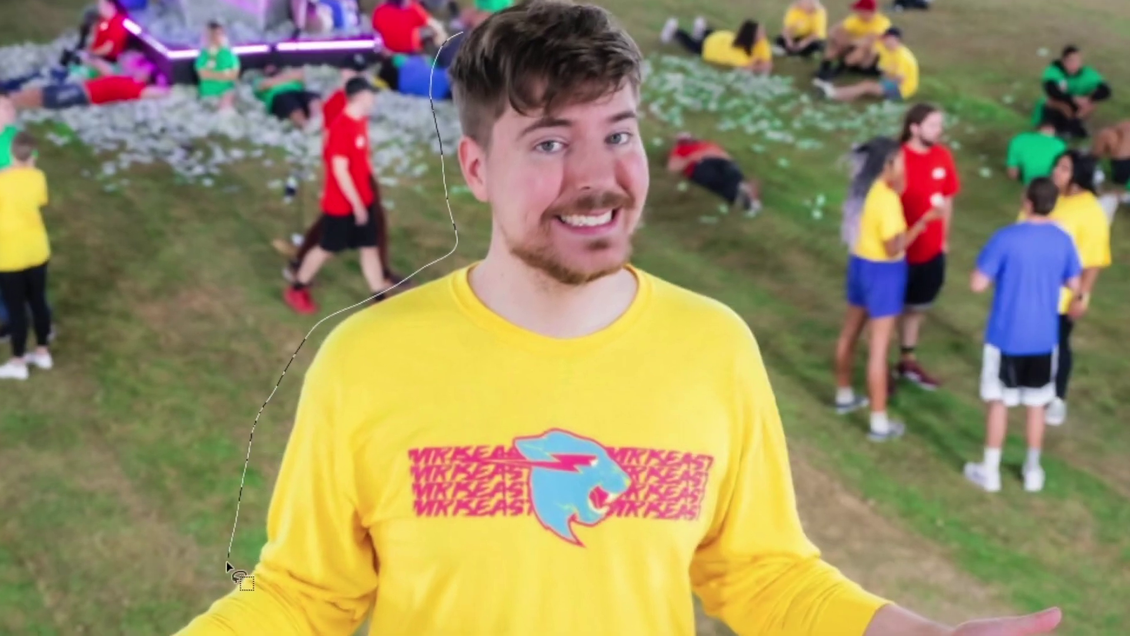